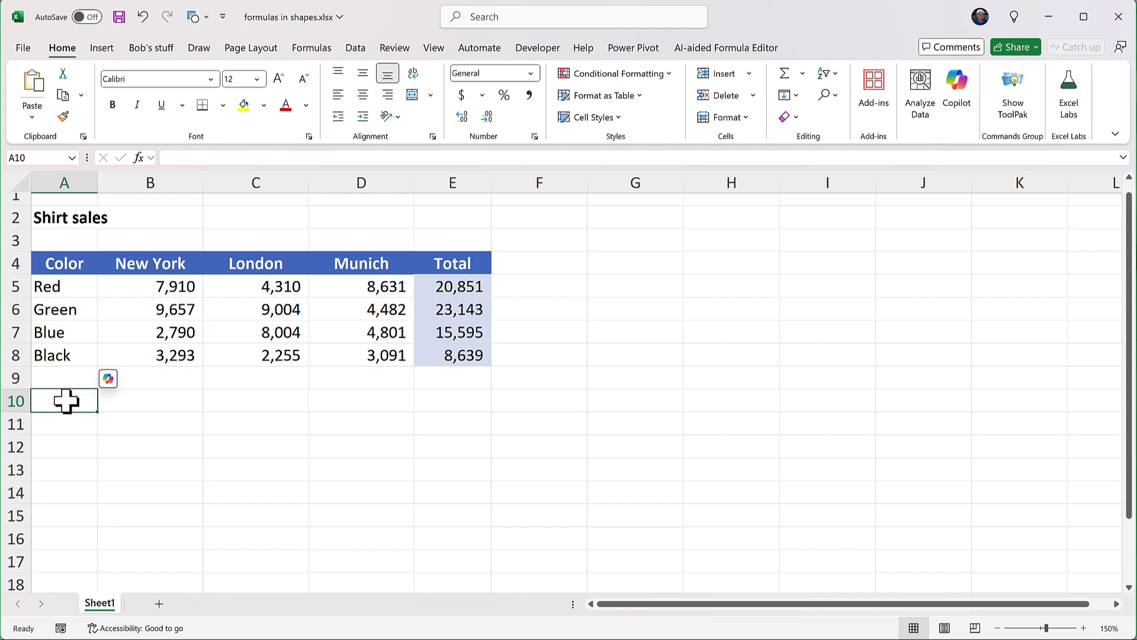
- Draw a rounded rectangle below the Shirt sales table and fill it gold
left_click(109, 51)
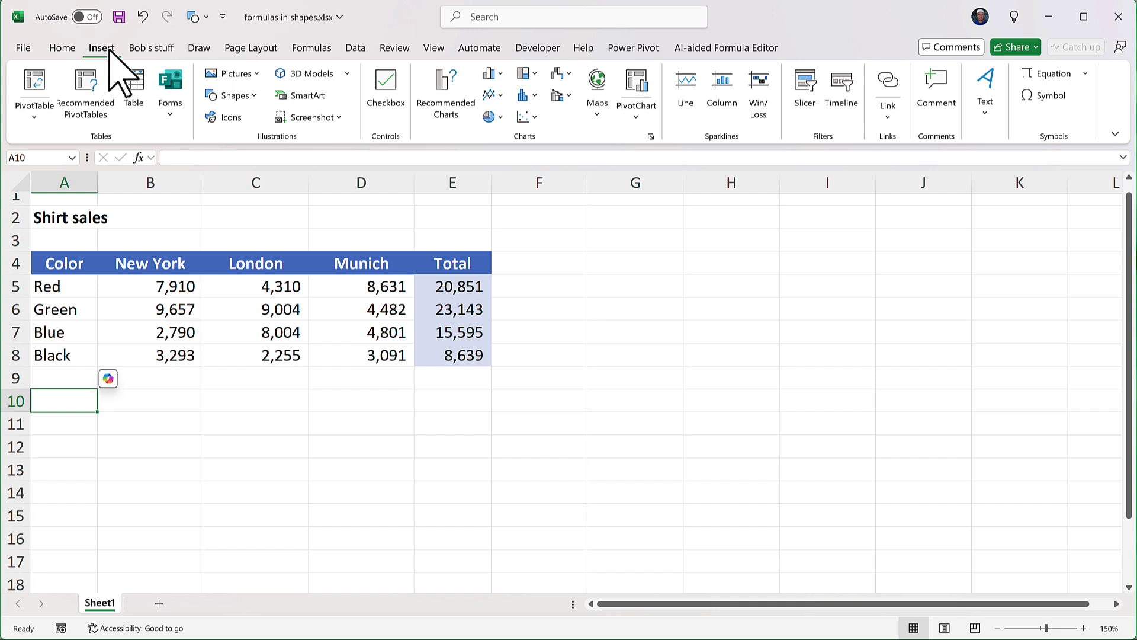
left_click(252, 96)
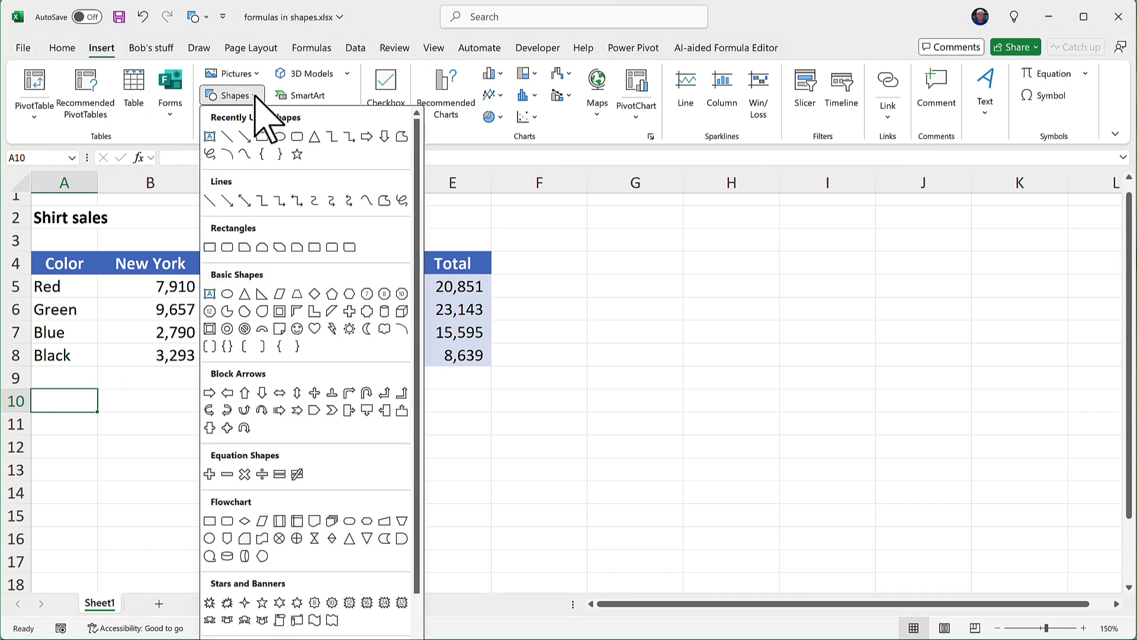
left_click(297, 136)
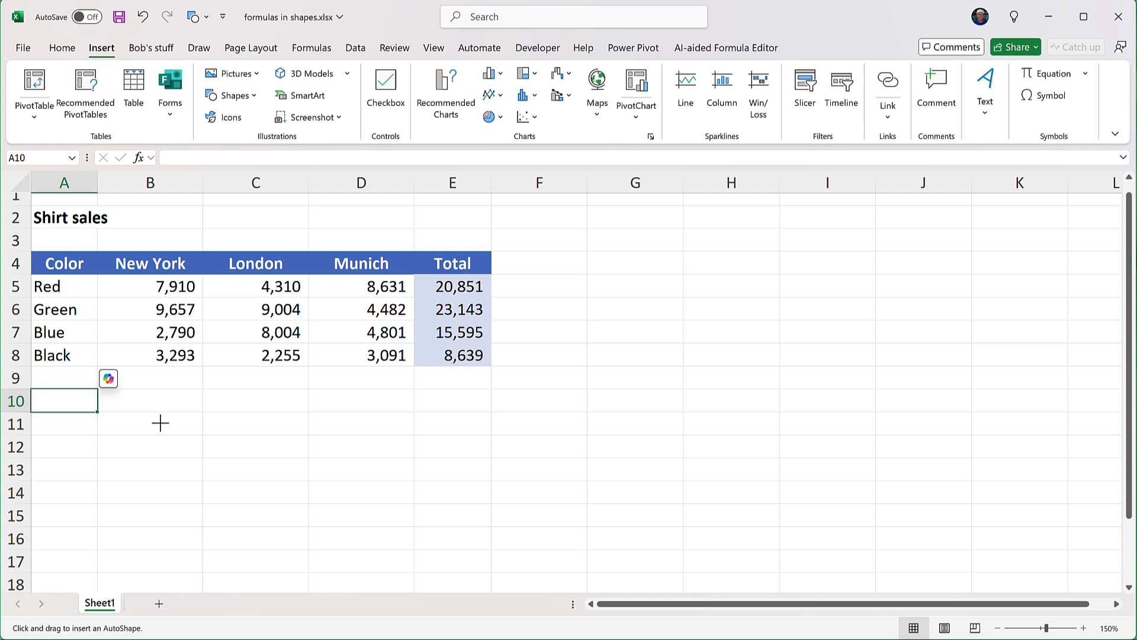
left_click_drag(161, 423, 363, 528)
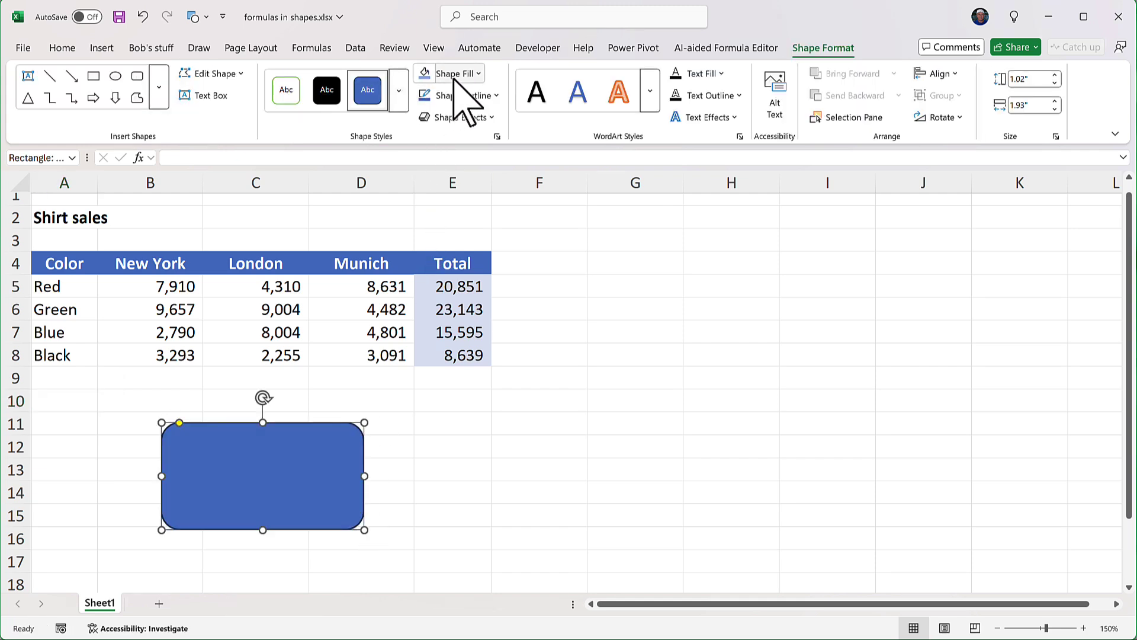
left_click(468, 74)
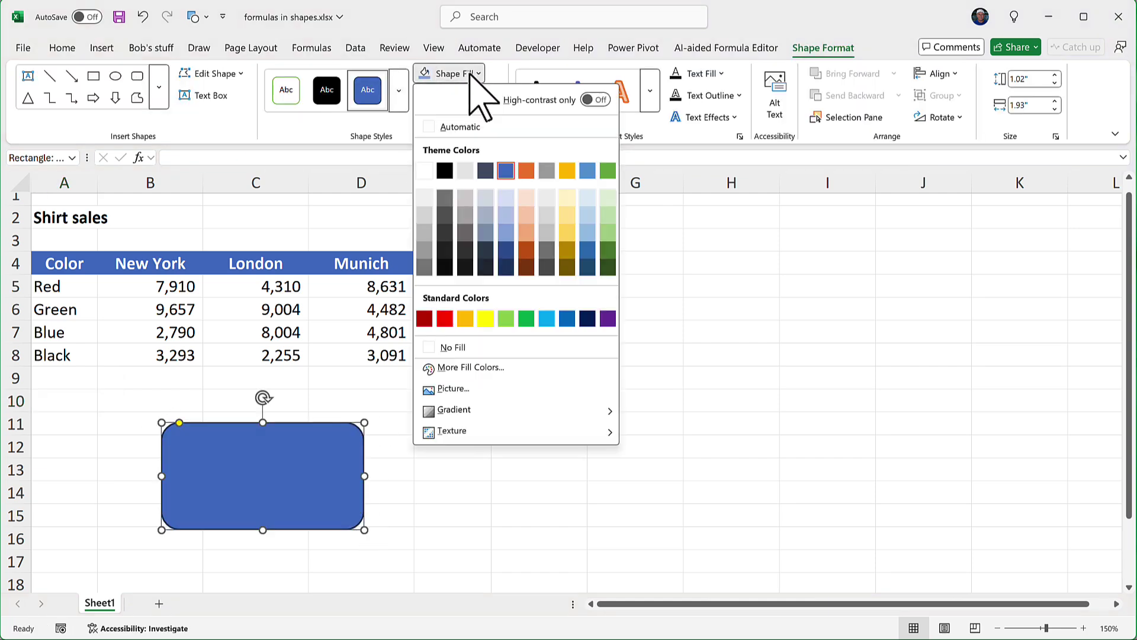
left_click(566, 172)
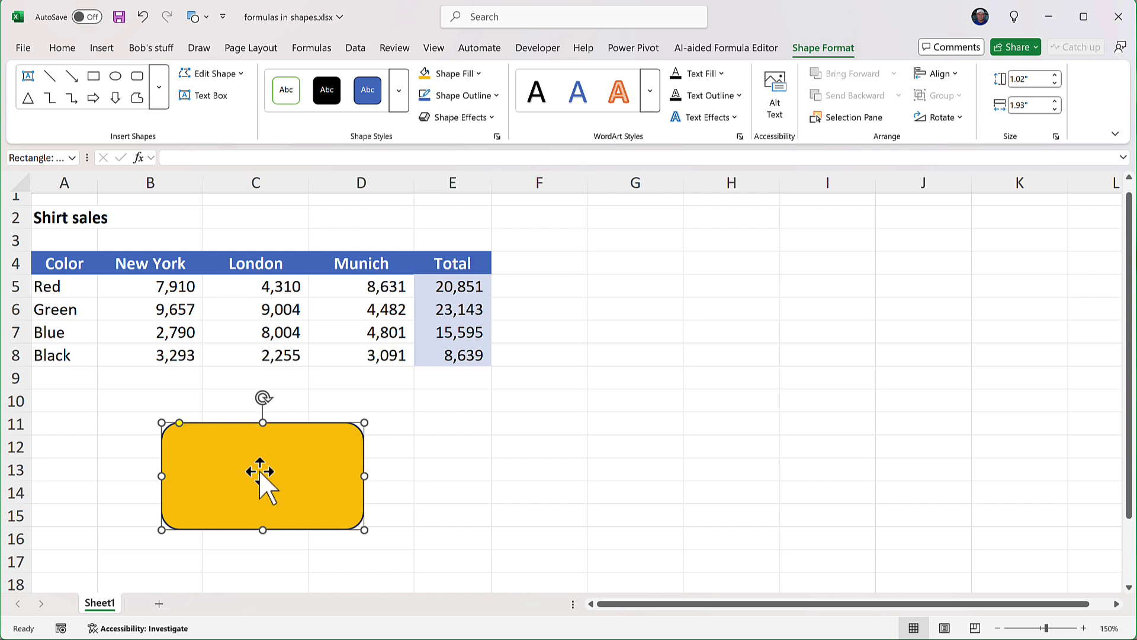
- Type =sum(b5:d5) into the gold rounded rectangle's text
type("=sum(")
left_click_drag(167, 288, 367, 285)
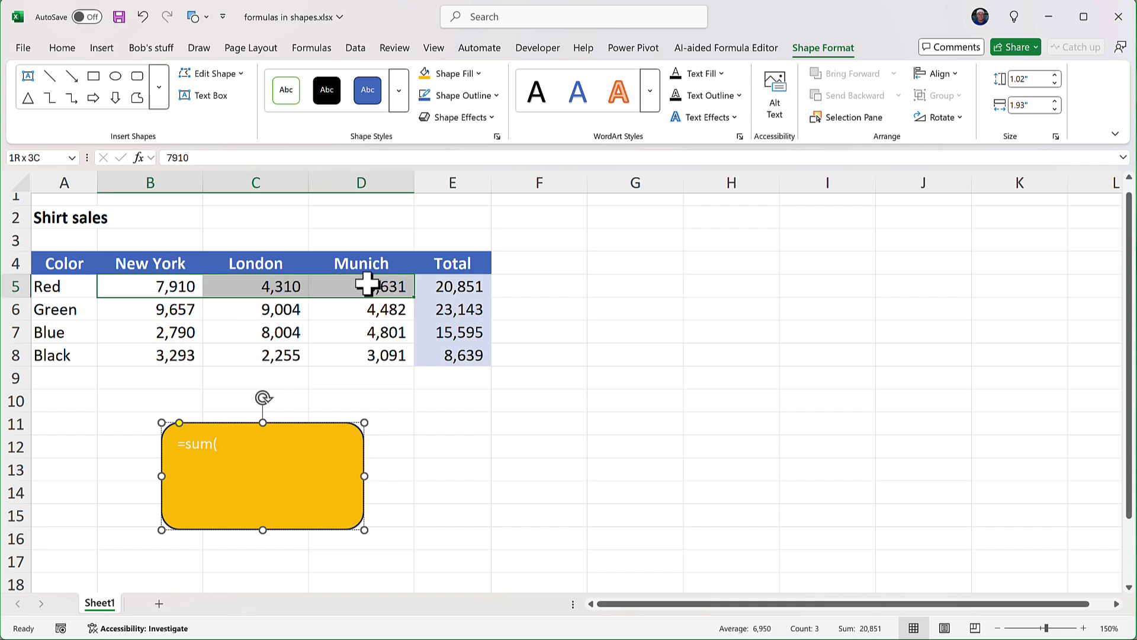
left_click(246, 445)
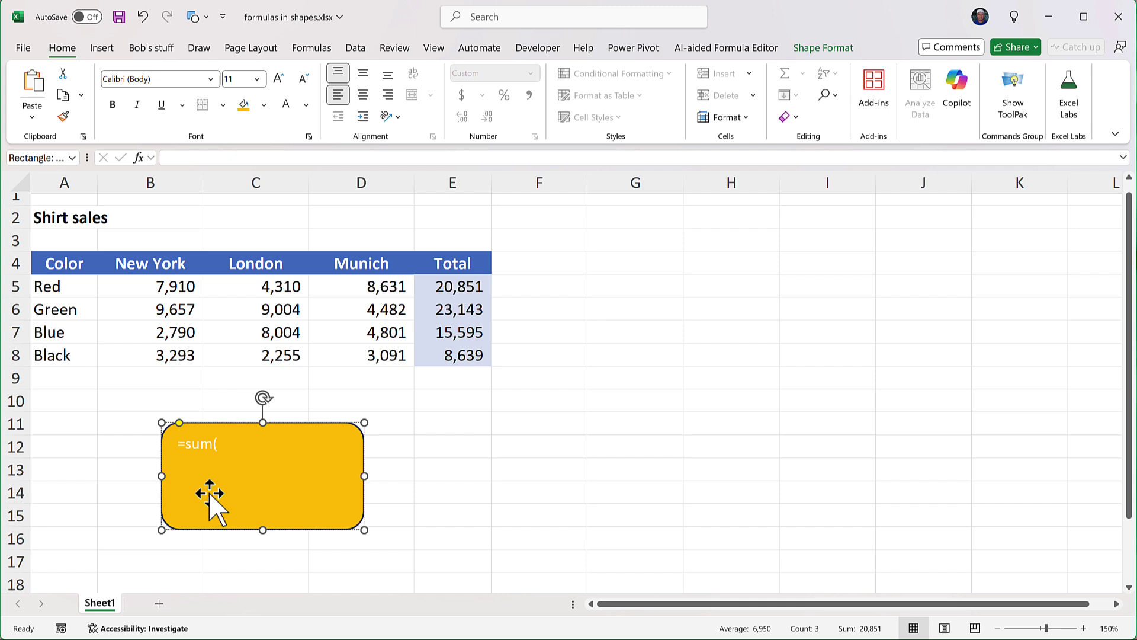
type("=sum(b5:d5)")
key("Return")
- Delete the gold rounded rectangle, which shows the formula as plain text
left_click(483, 484)
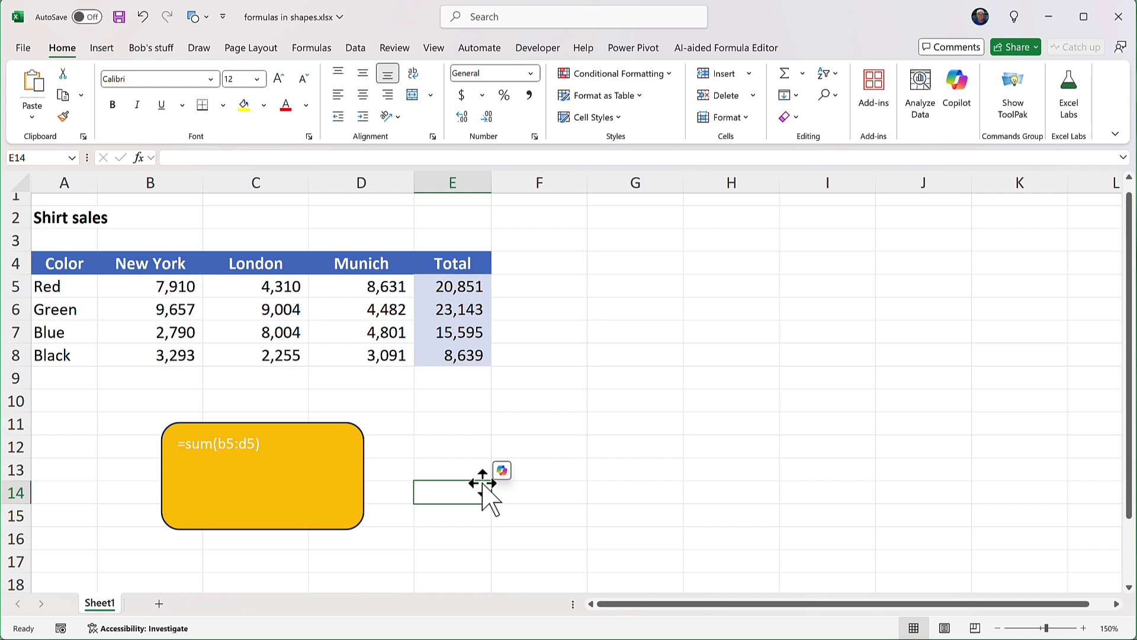
left_click(325, 490)
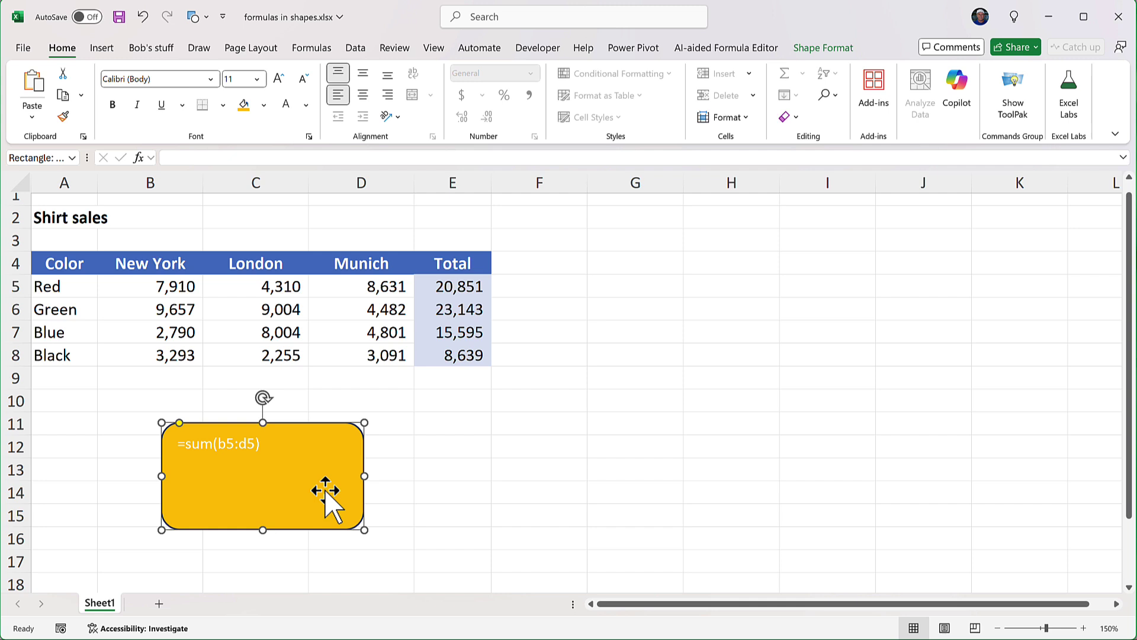
key("Delete")
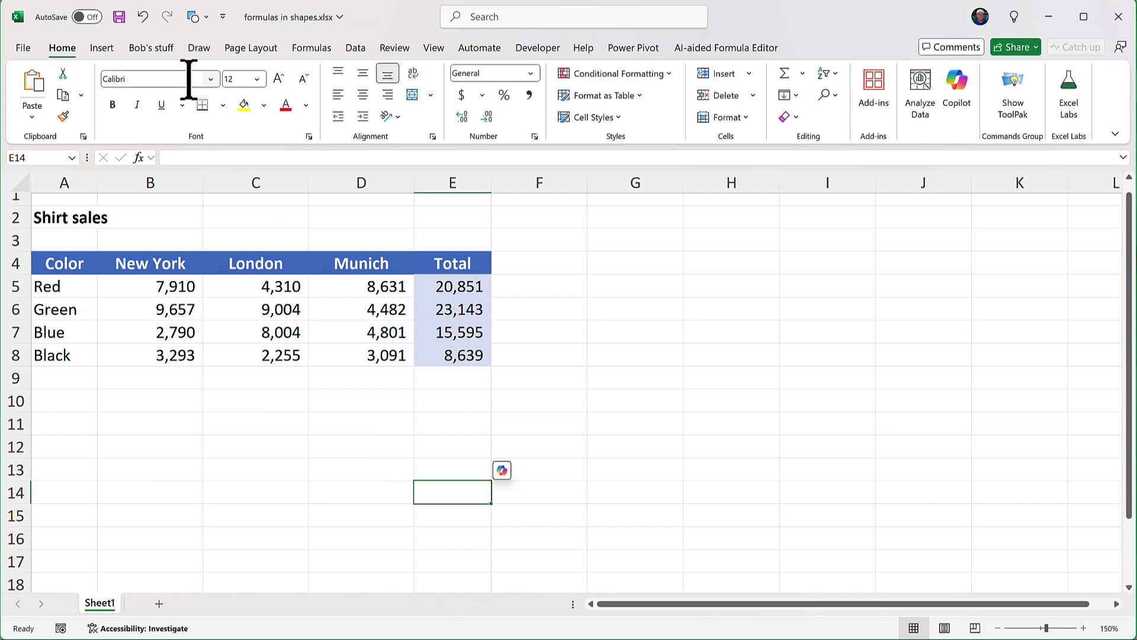
- Draw a plain rectangle over B10:D15 and fill it gold
left_click(102, 48)
left_click(231, 95)
left_click(308, 153)
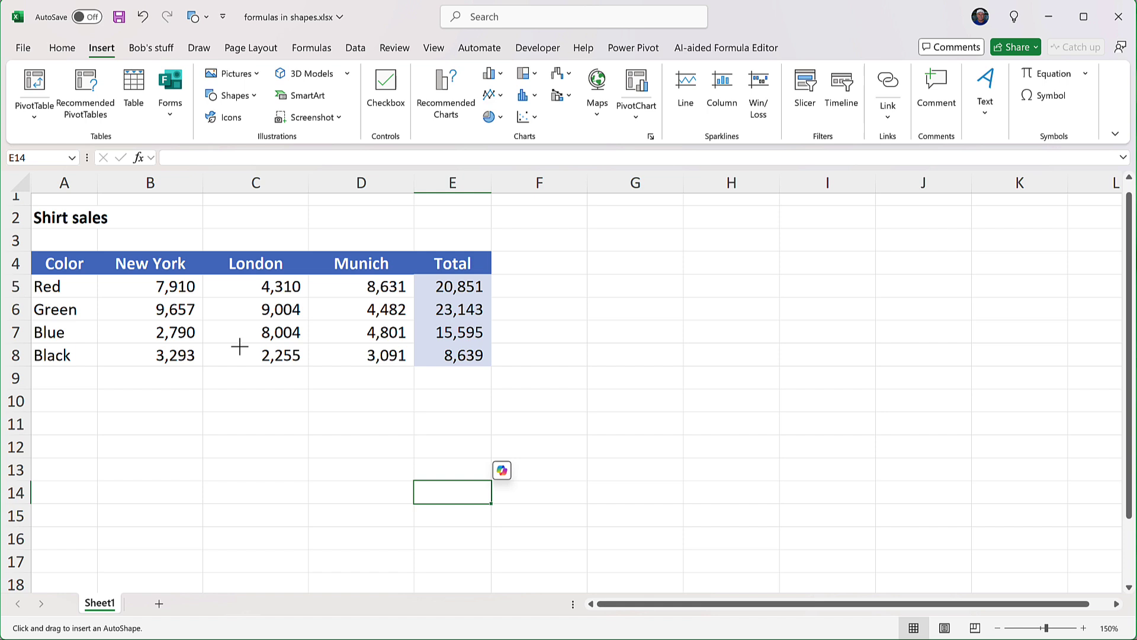
left_click_drag(159, 395, 421, 523)
left_click(425, 73)
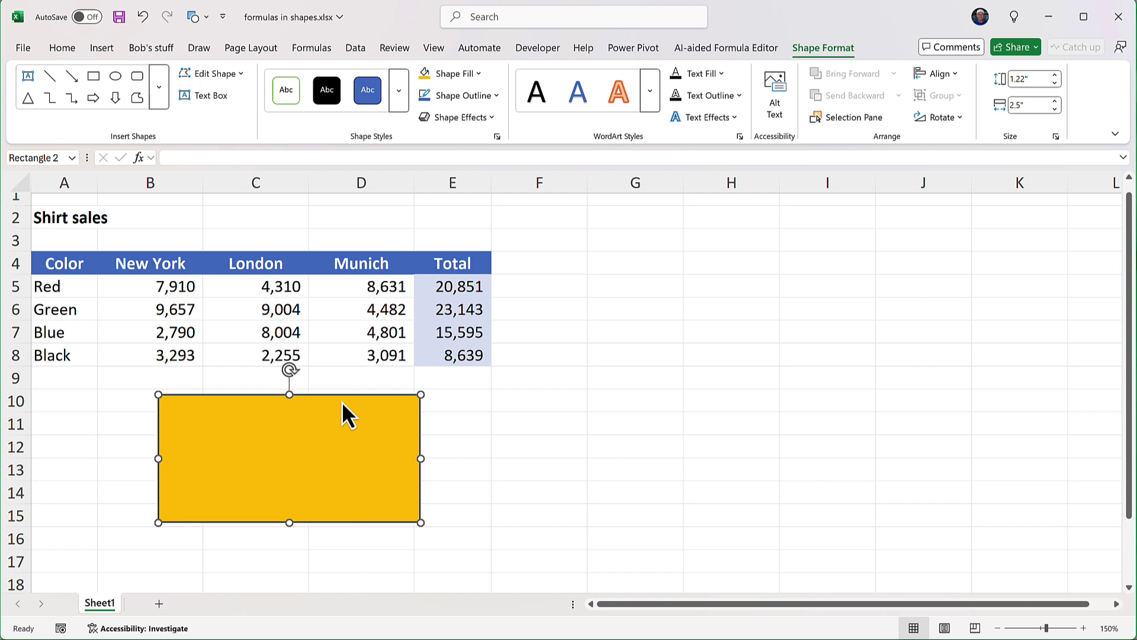
- Link the rectangle's text to cell E5 so it shows 20,851
left_click(178, 157)
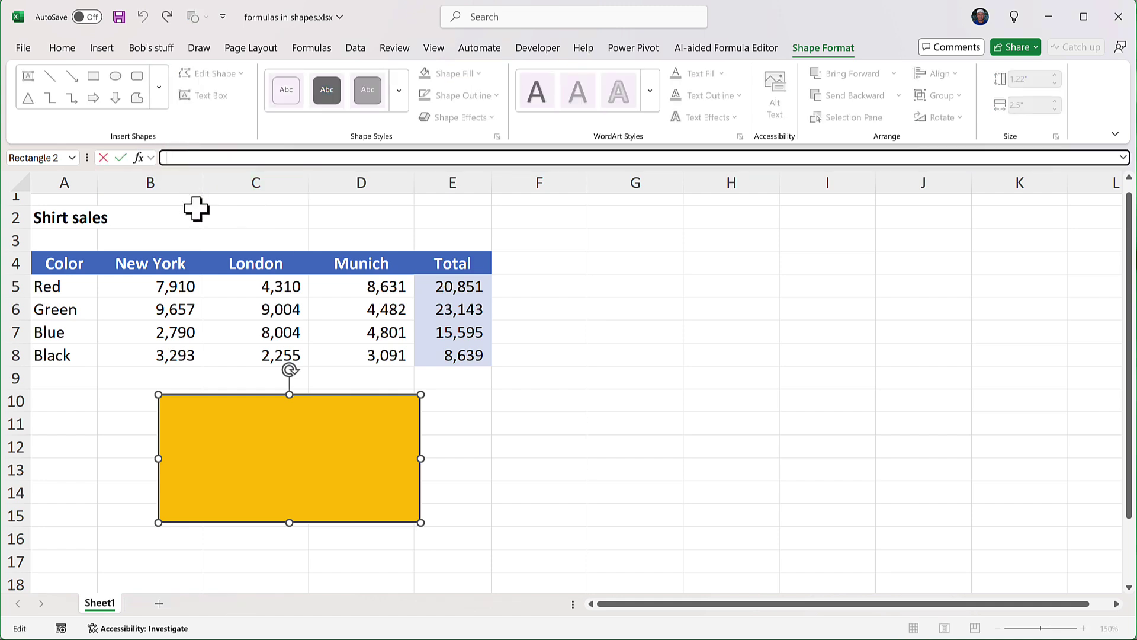
type("=")
left_click(464, 290)
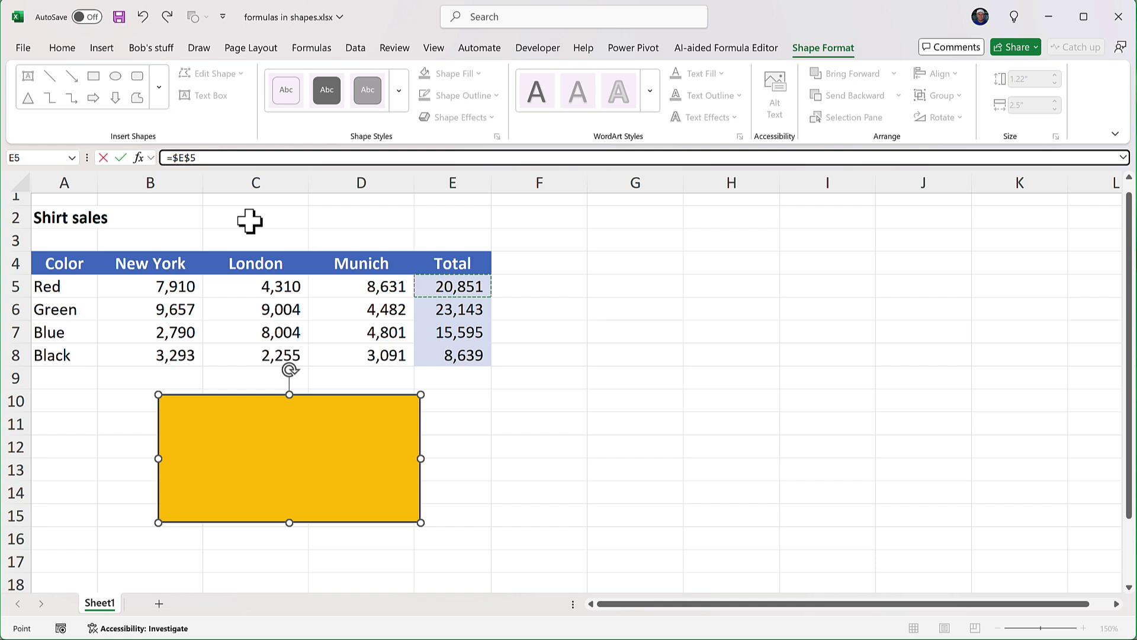
key("Return")
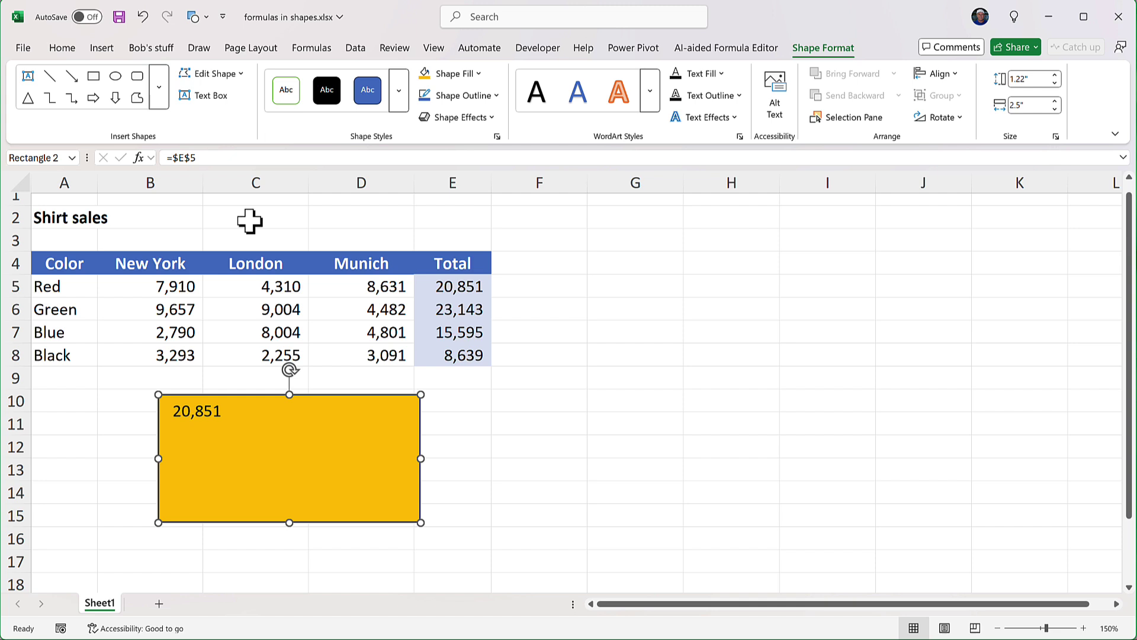
- Delete the linked rectangle and insert the black T-shirt icon found by searching 'shirts'
key("Delete")
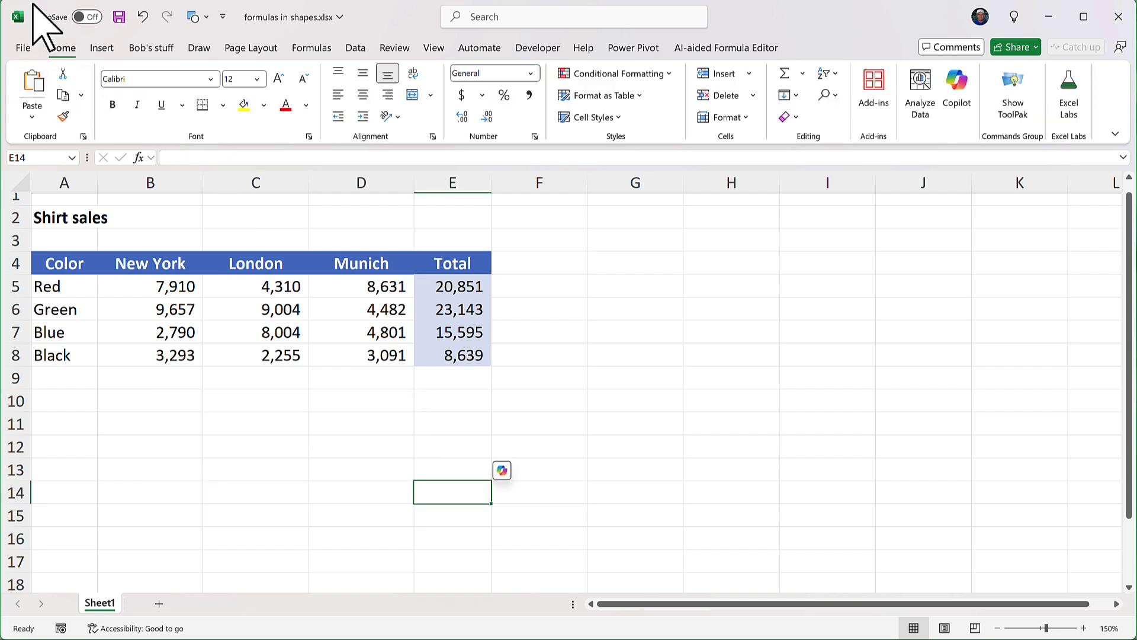
left_click(102, 49)
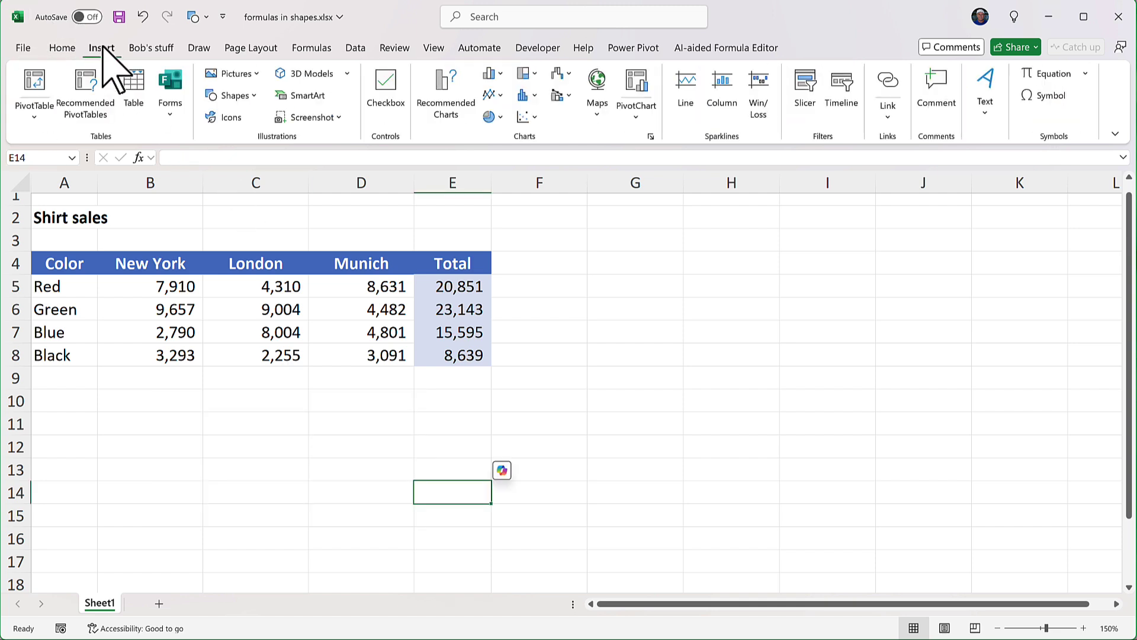
left_click(237, 119)
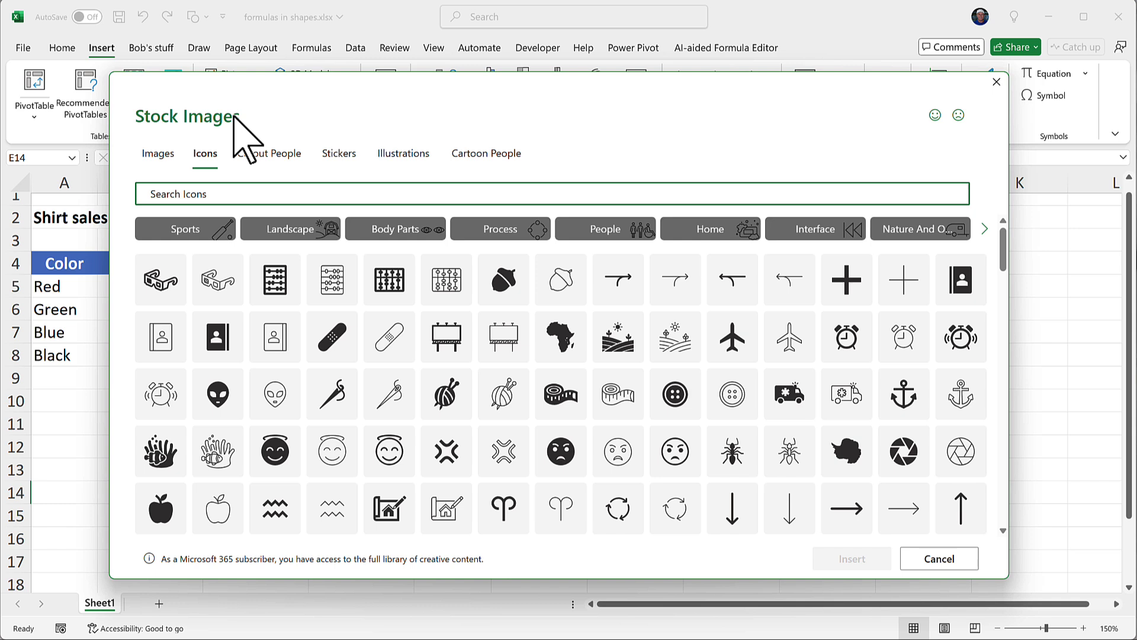
type("shirts")
left_click(455, 249)
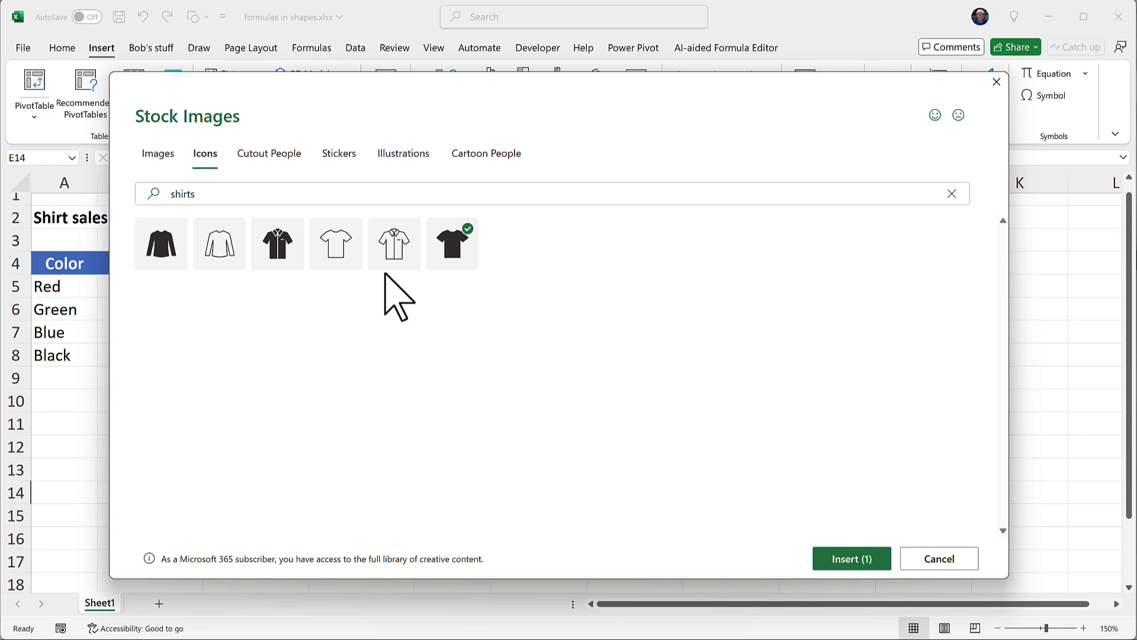
left_click(842, 559)
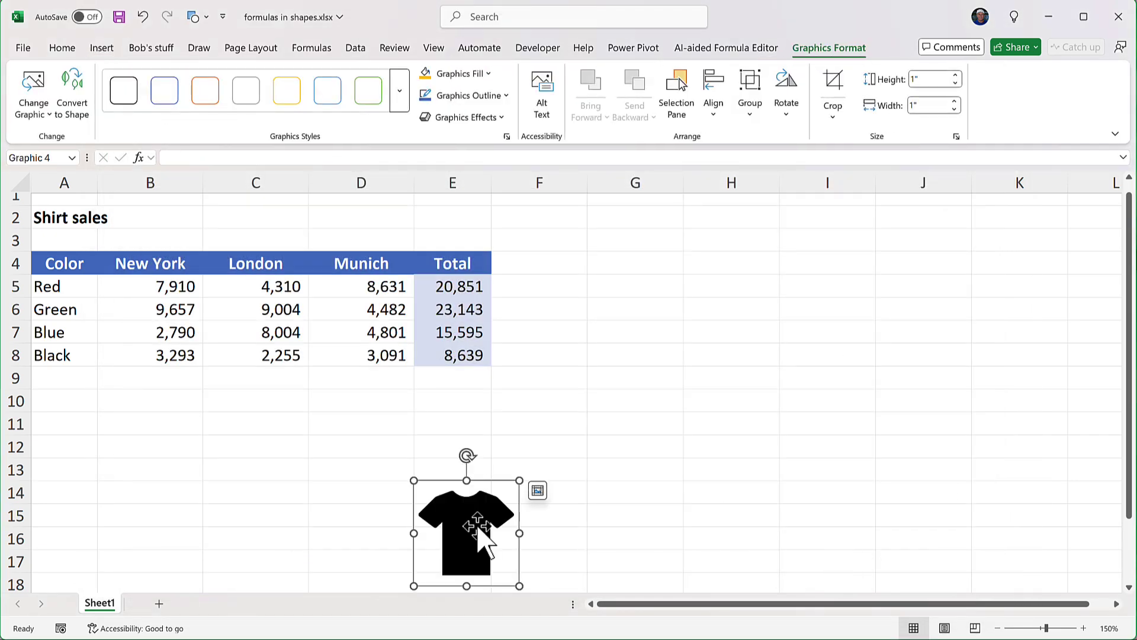
- Move the T-shirt icon to B10, convert it to a shape and enlarge it
left_click_drag(477, 538, 132, 422)
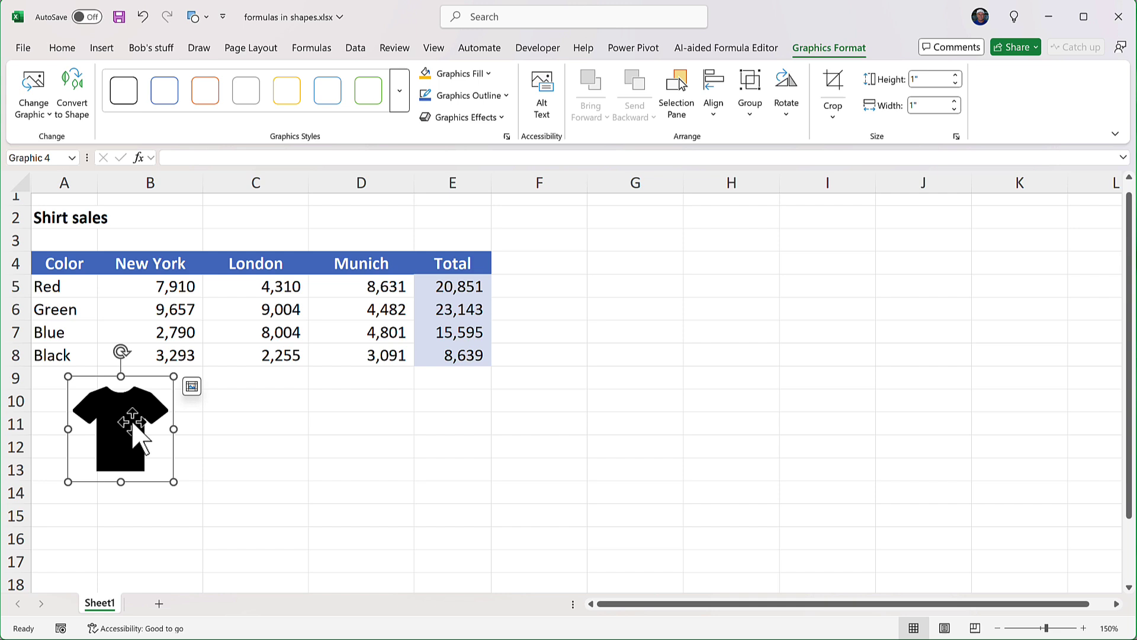
right_click(134, 425)
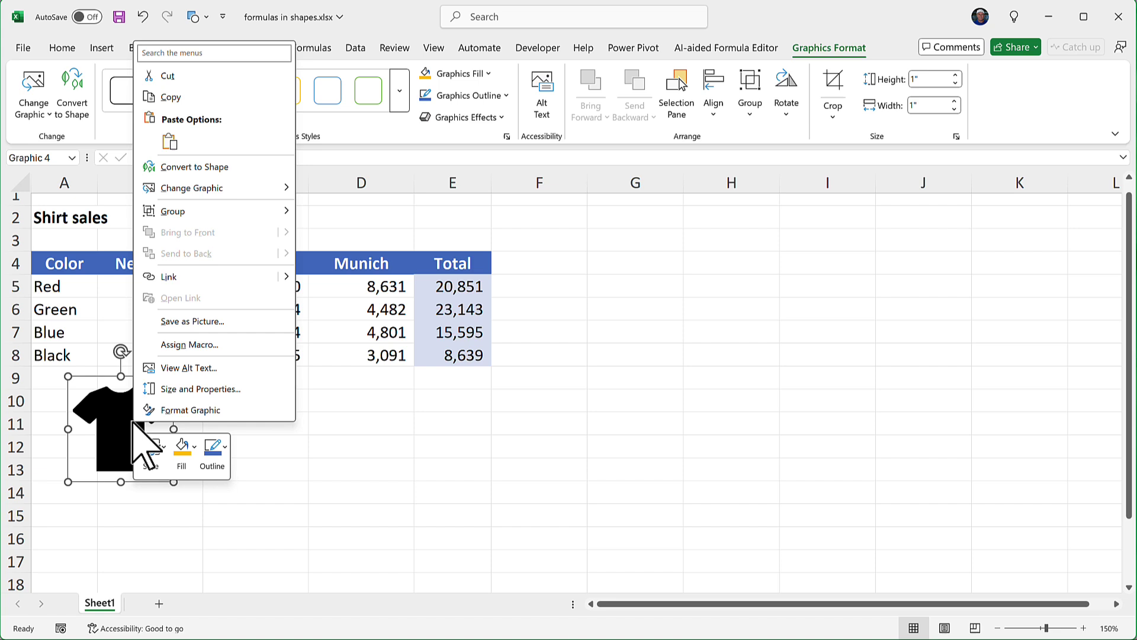
left_click(201, 167)
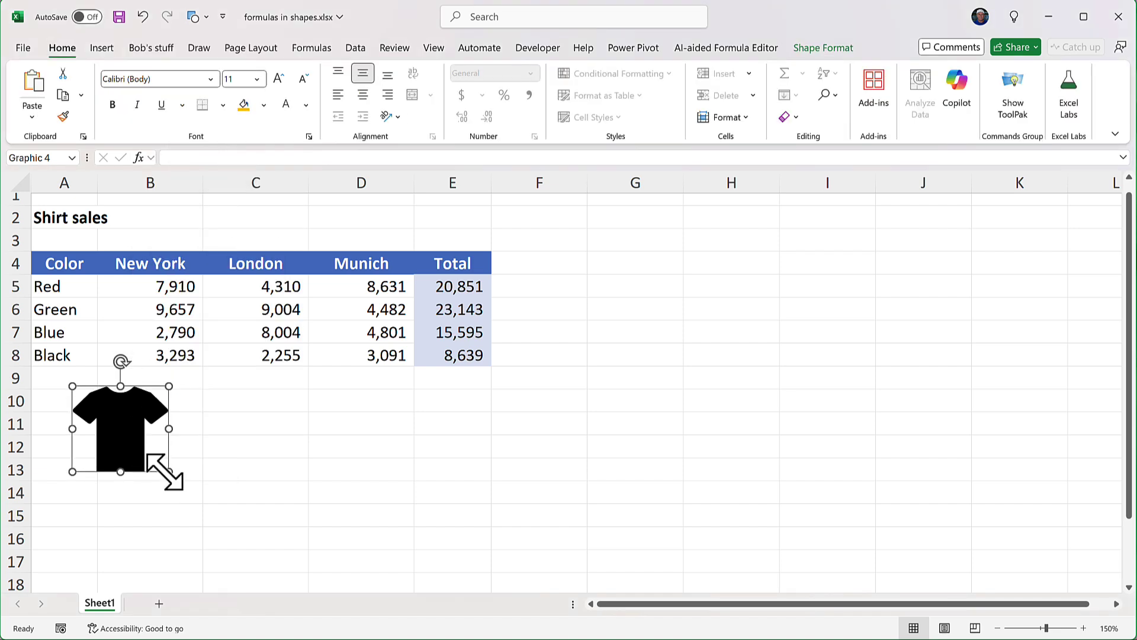
left_click_drag(168, 471, 191, 493)
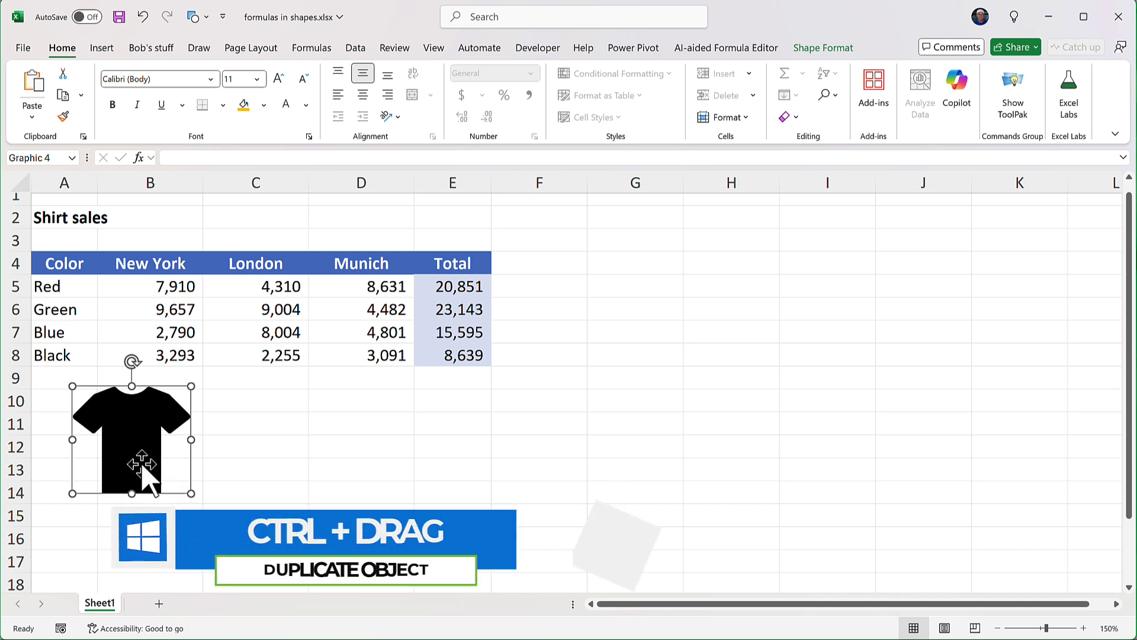
- Copy the shirt three times to form a two-by-two grid below the table
left_click_drag(142, 466, 297, 453)
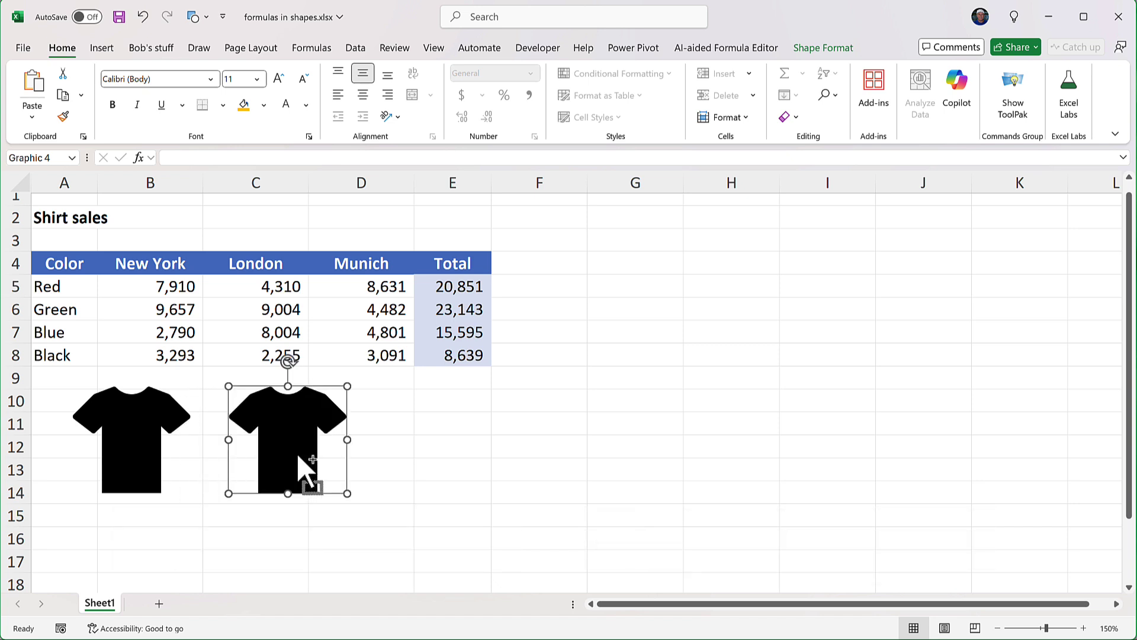
scroll(411, 483, "down", 2)
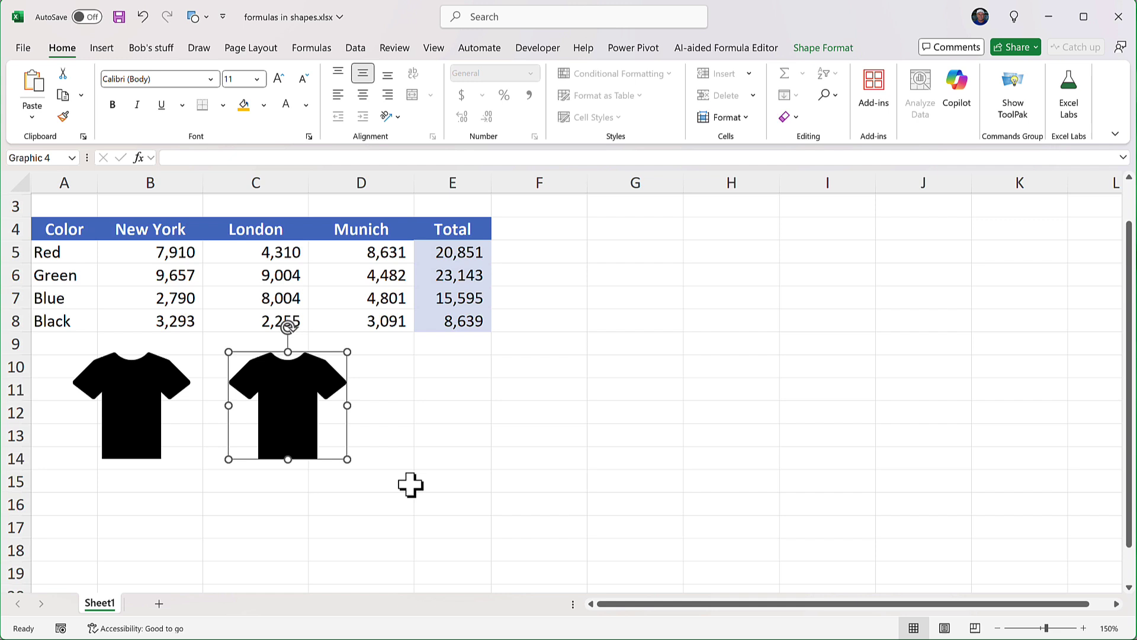
left_click(130, 361)
left_click_drag(130, 361, 281, 506)
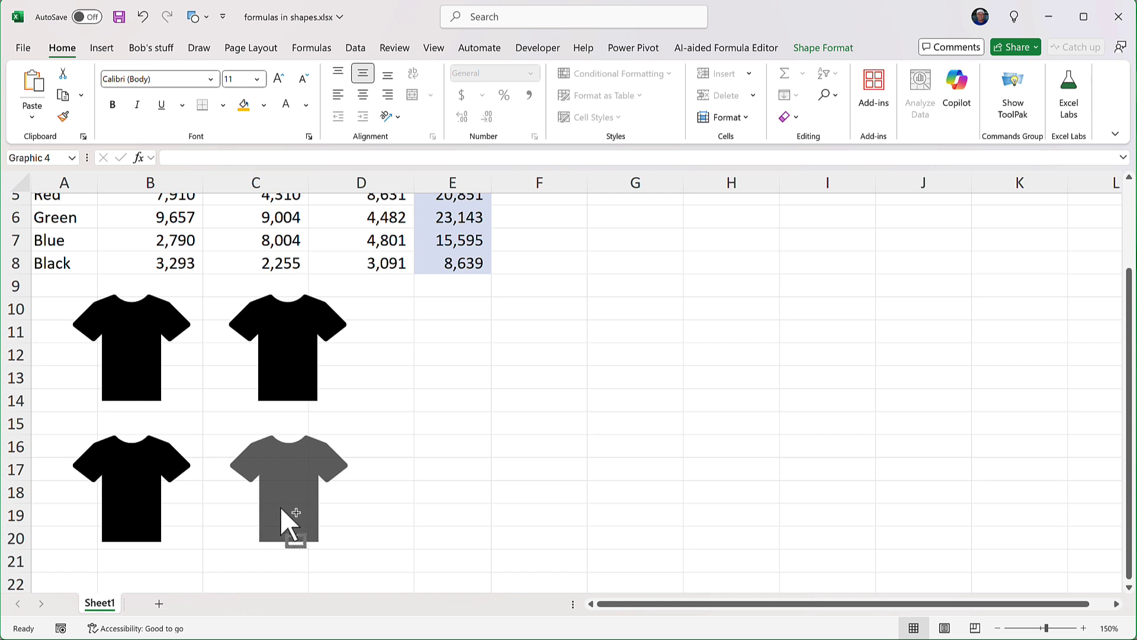
left_click_drag(281, 506, 282, 509)
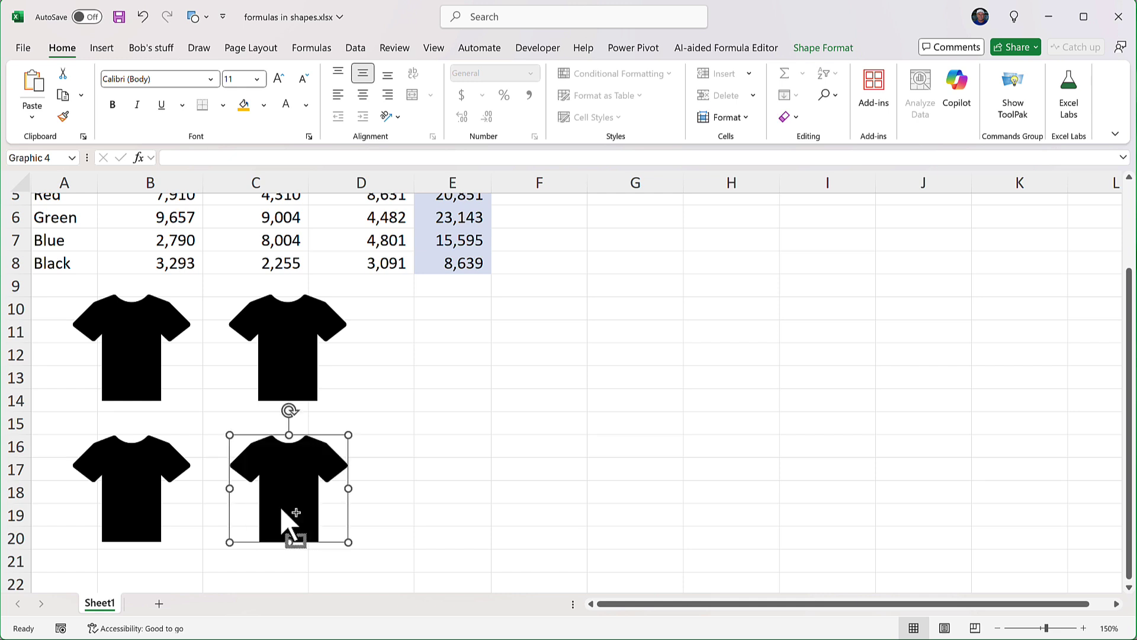
- Fill the top-left shirt red, top-right light green and bottom-left light blue
left_click(143, 370)
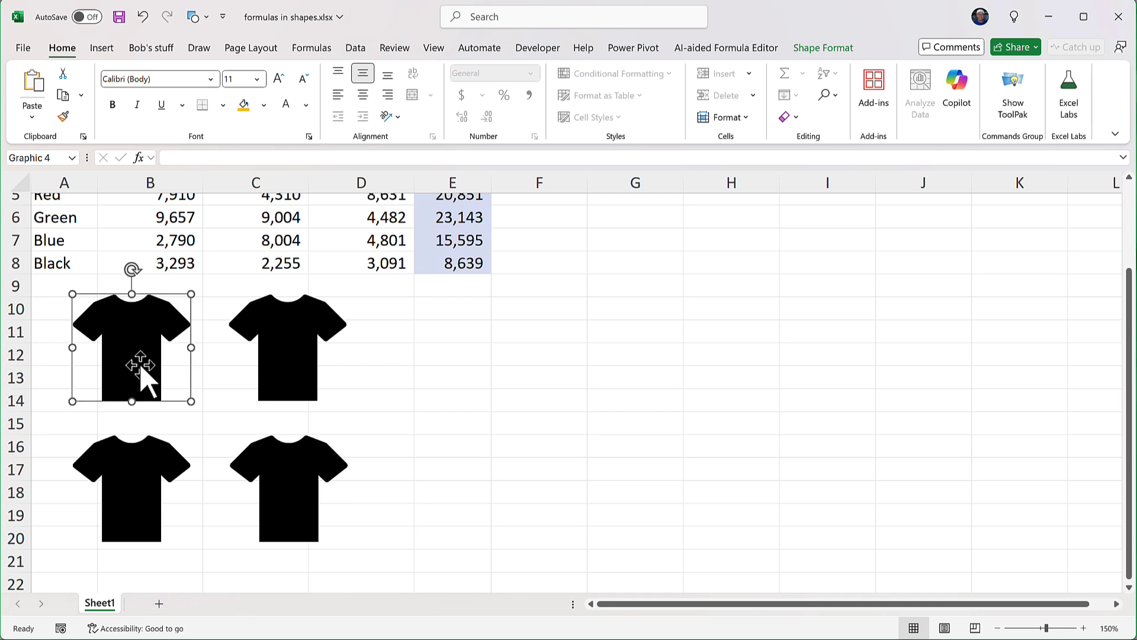
left_click(264, 105)
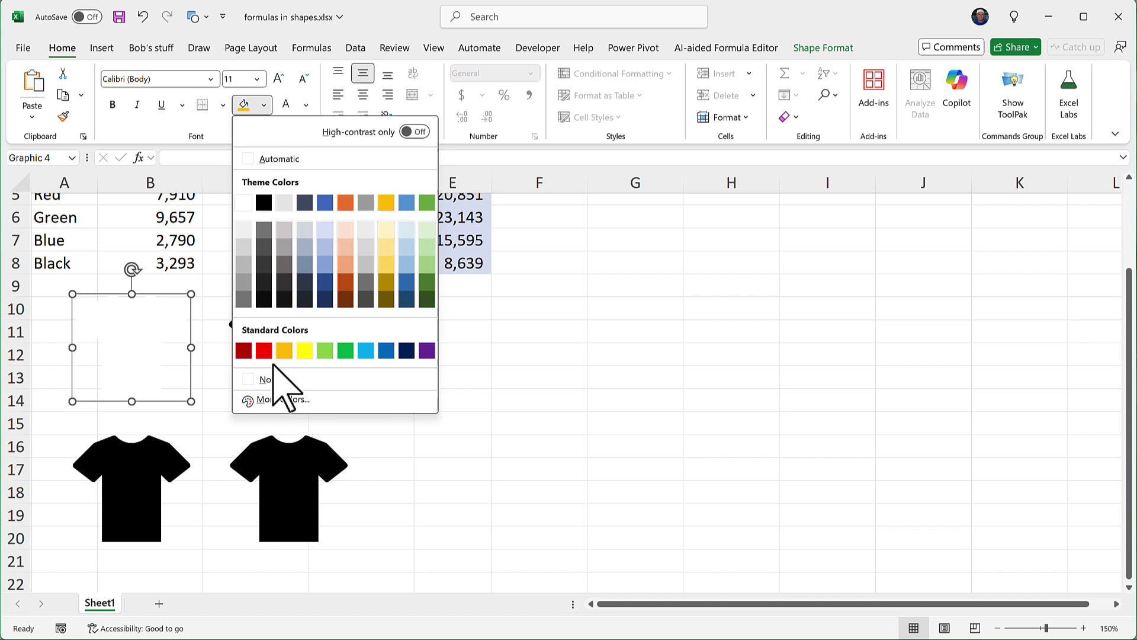
left_click(263, 351)
left_click(285, 352)
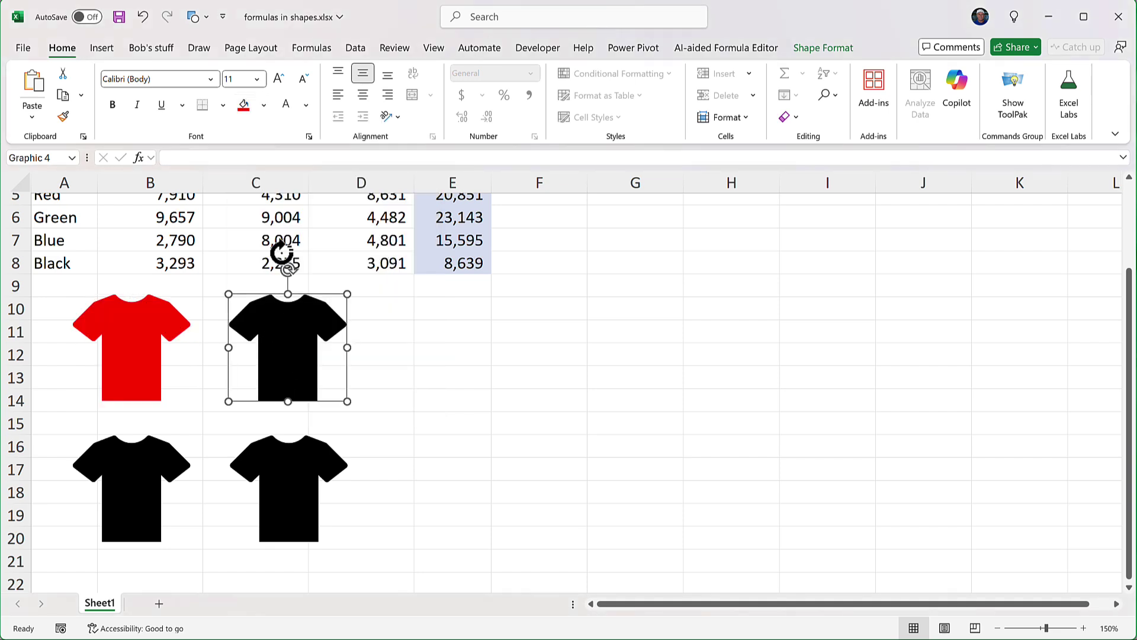
left_click(263, 105)
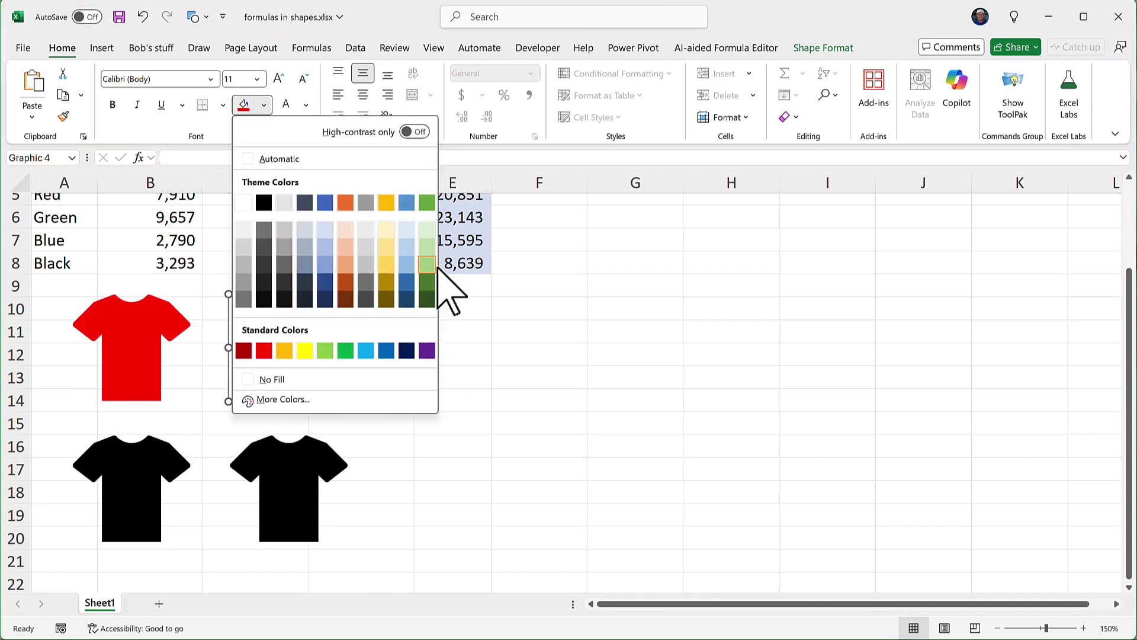
left_click(424, 266)
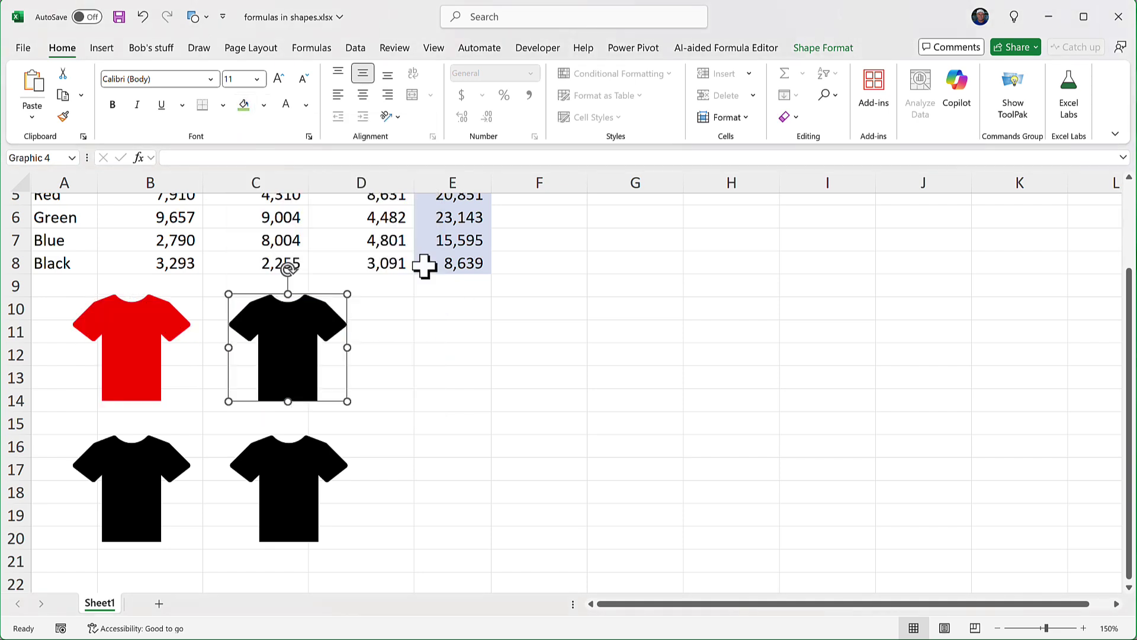
left_click(132, 486)
left_click(264, 105)
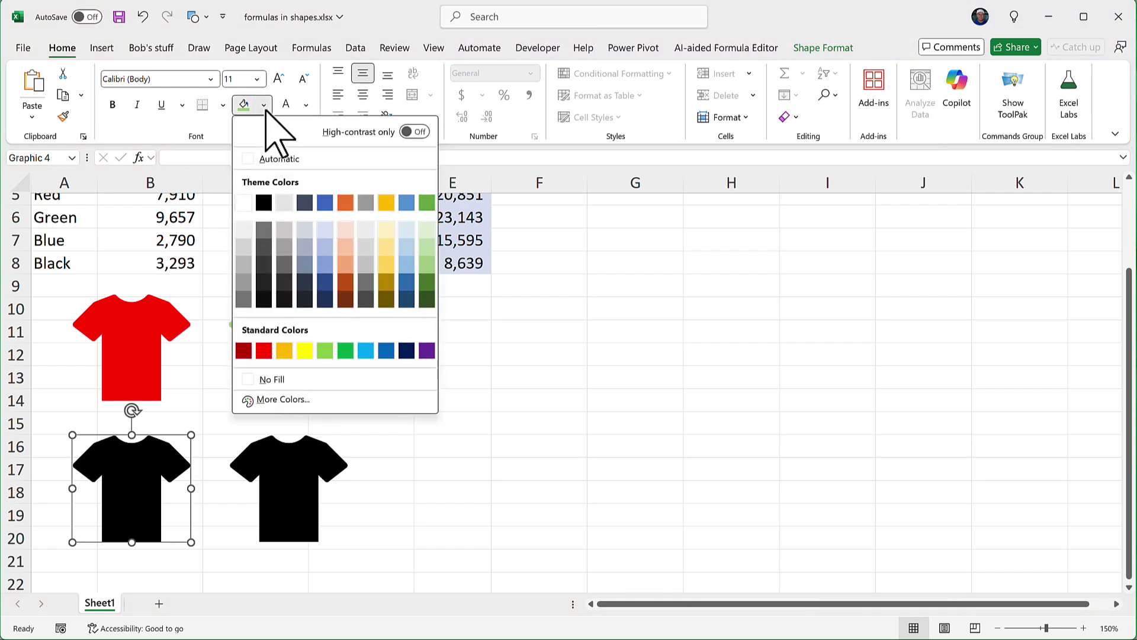
left_click(405, 261)
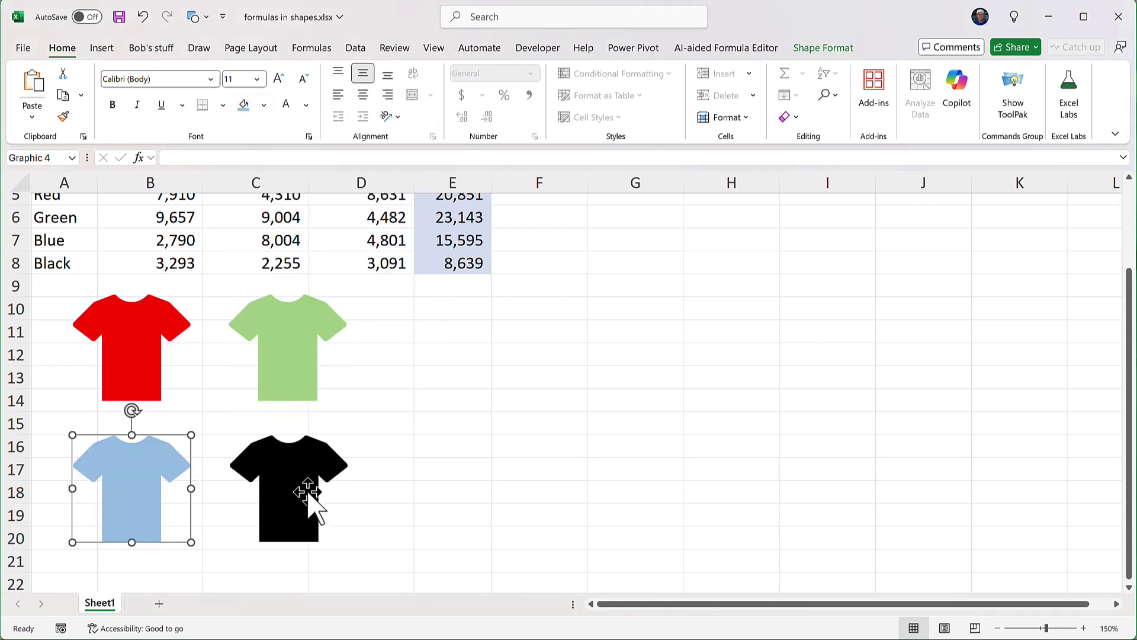
left_click(130, 346)
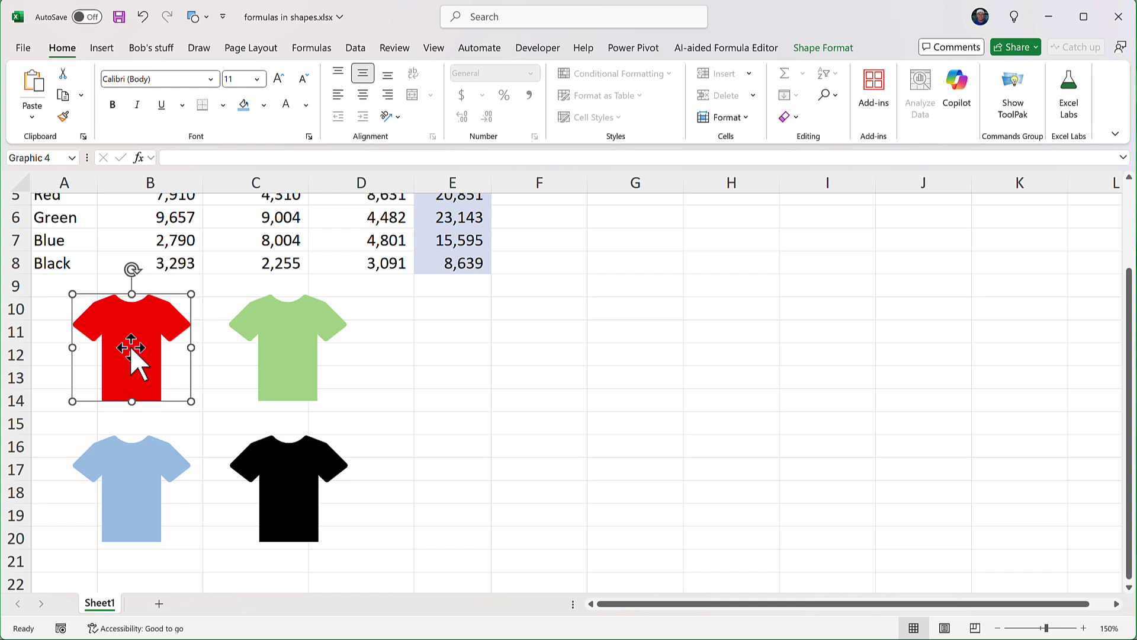
- Link the red shirt's text to E5, showing 20,851, and centre it
scroll(131, 346, "up", 1)
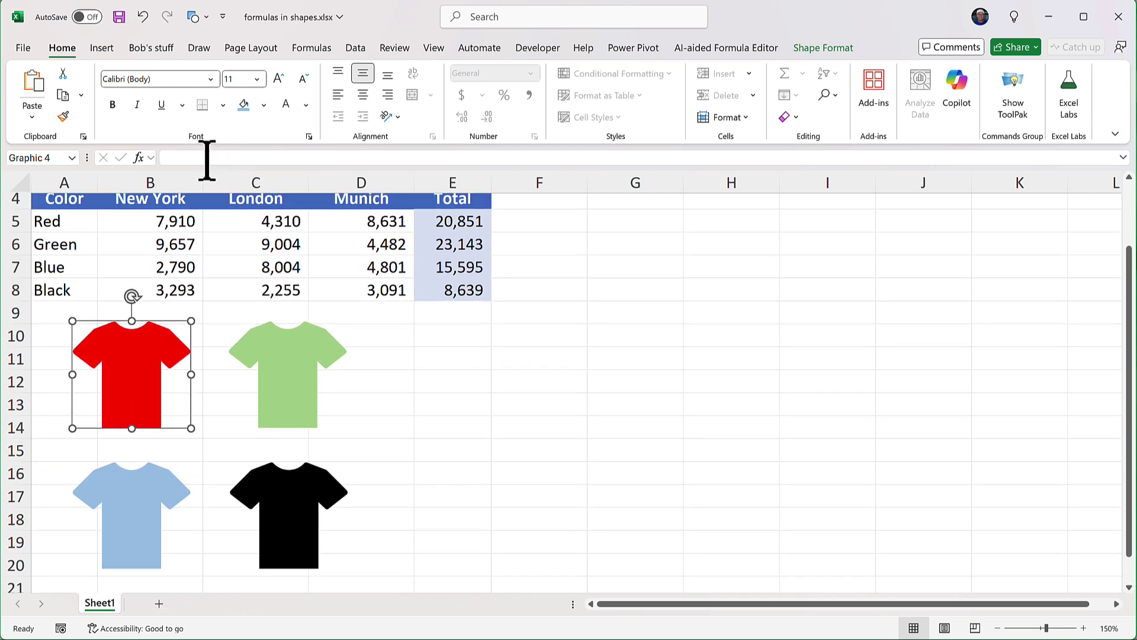
left_click(207, 157)
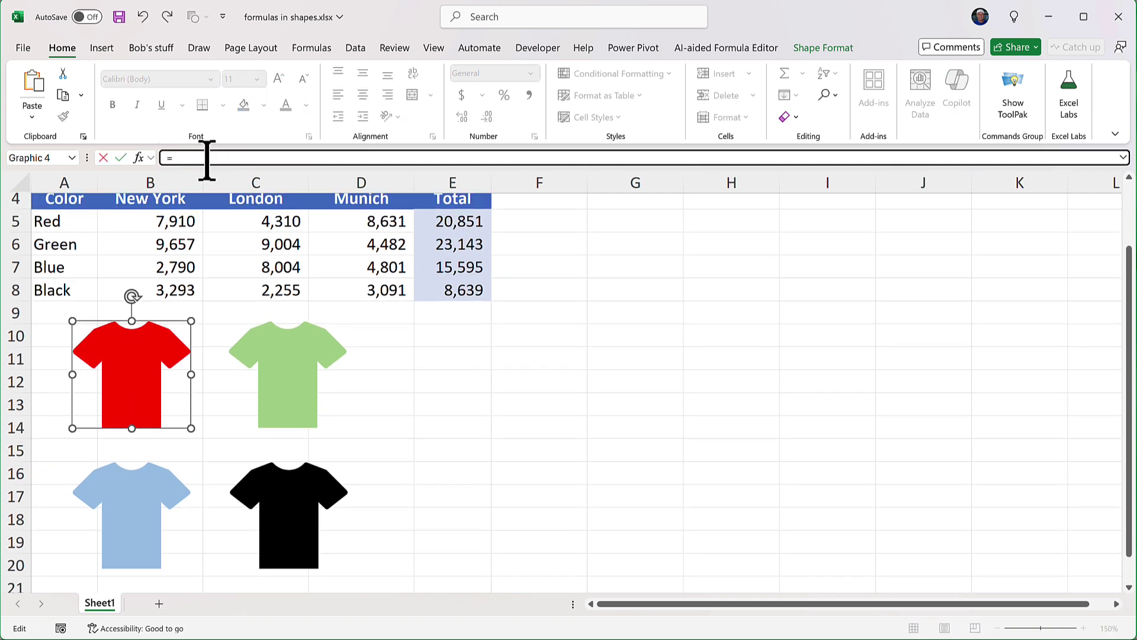
left_click(447, 223)
key("Return")
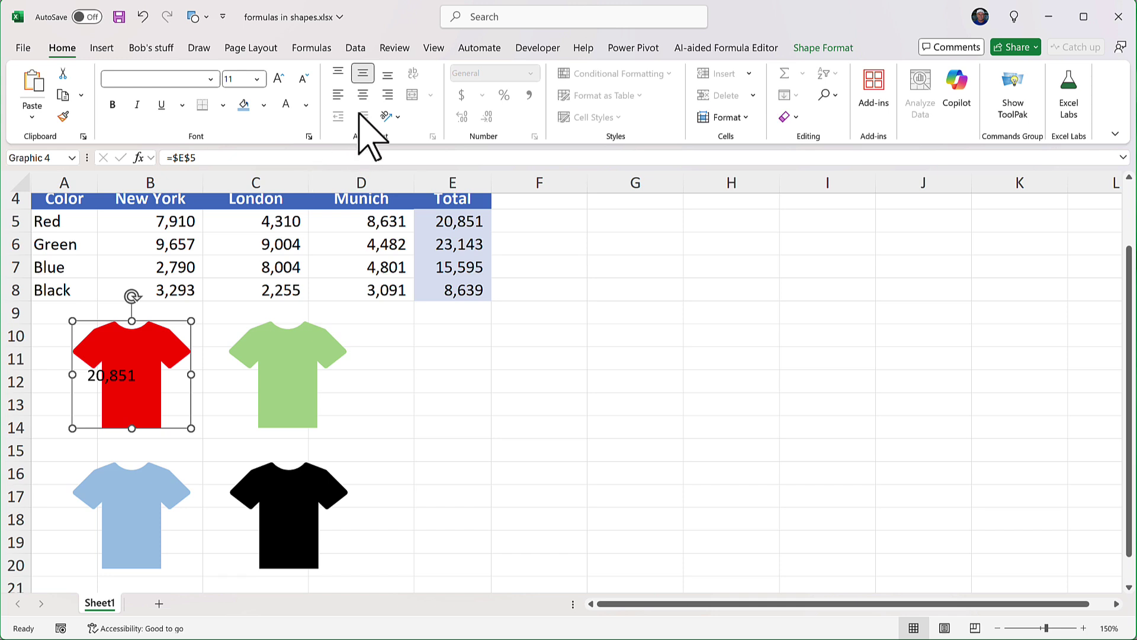
left_click(364, 95)
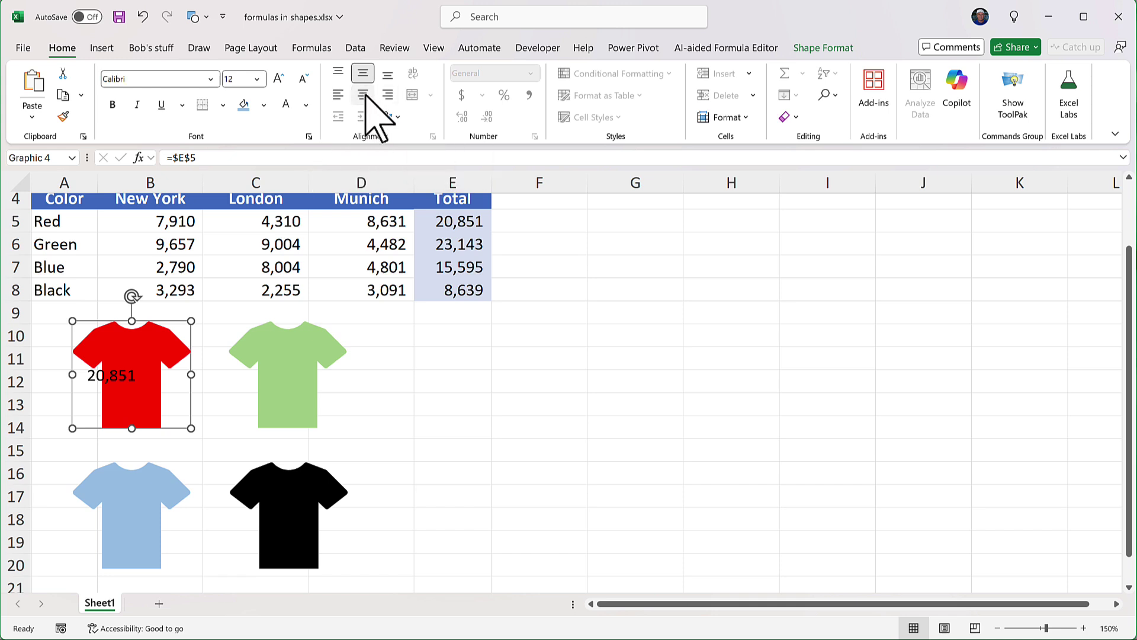
left_click(364, 95)
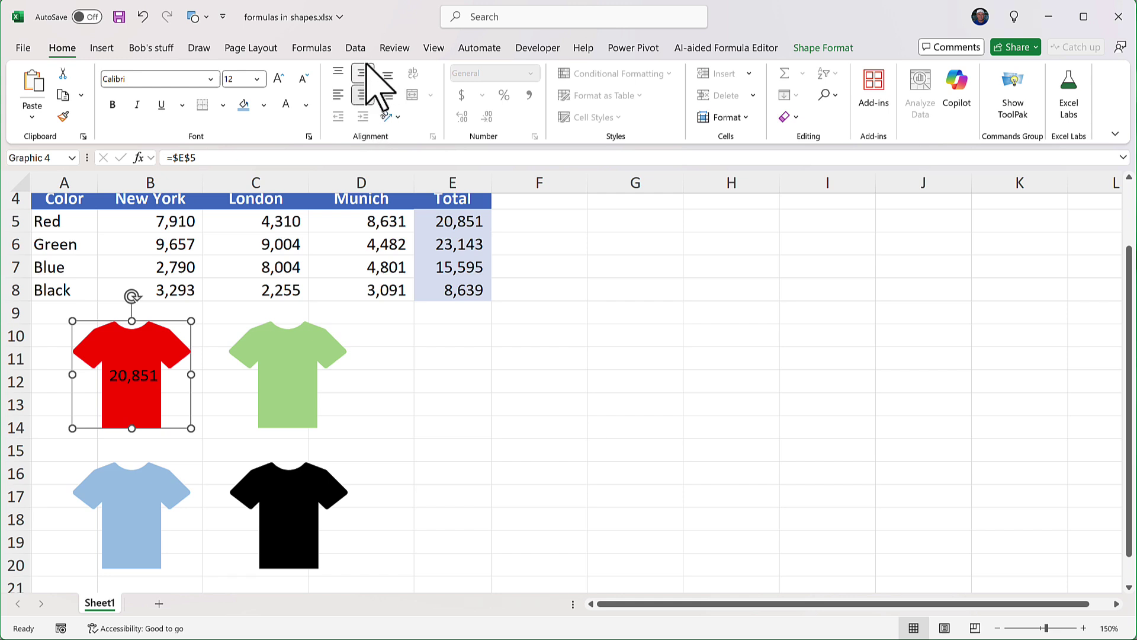
- Link the green shirt to E6 so it shows 23,143, centred
left_click(300, 385)
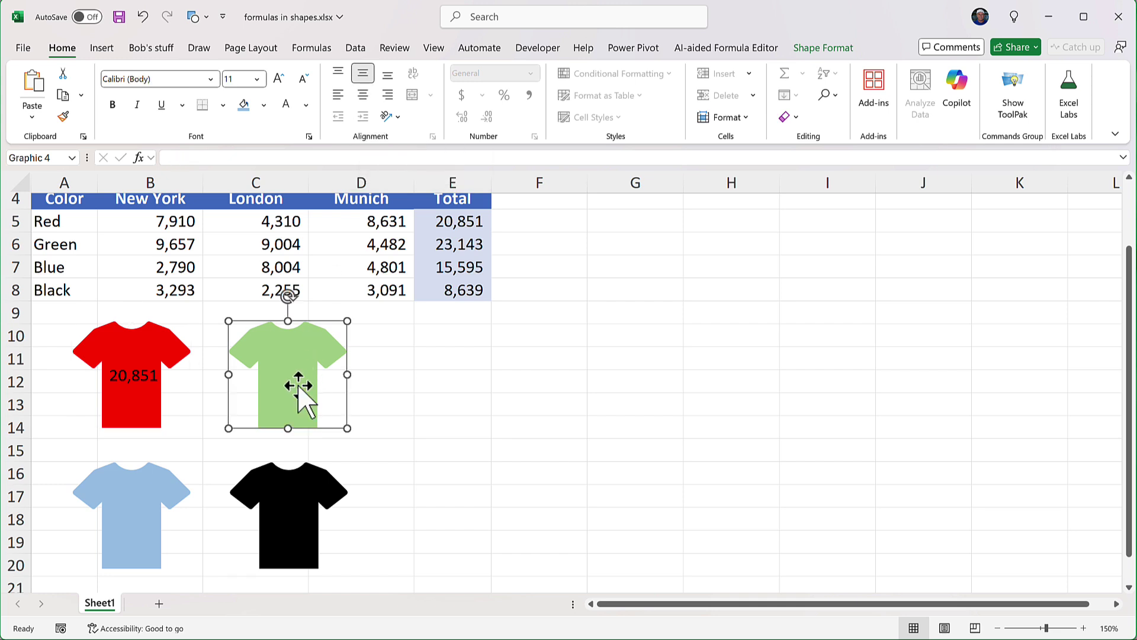
left_click(208, 157)
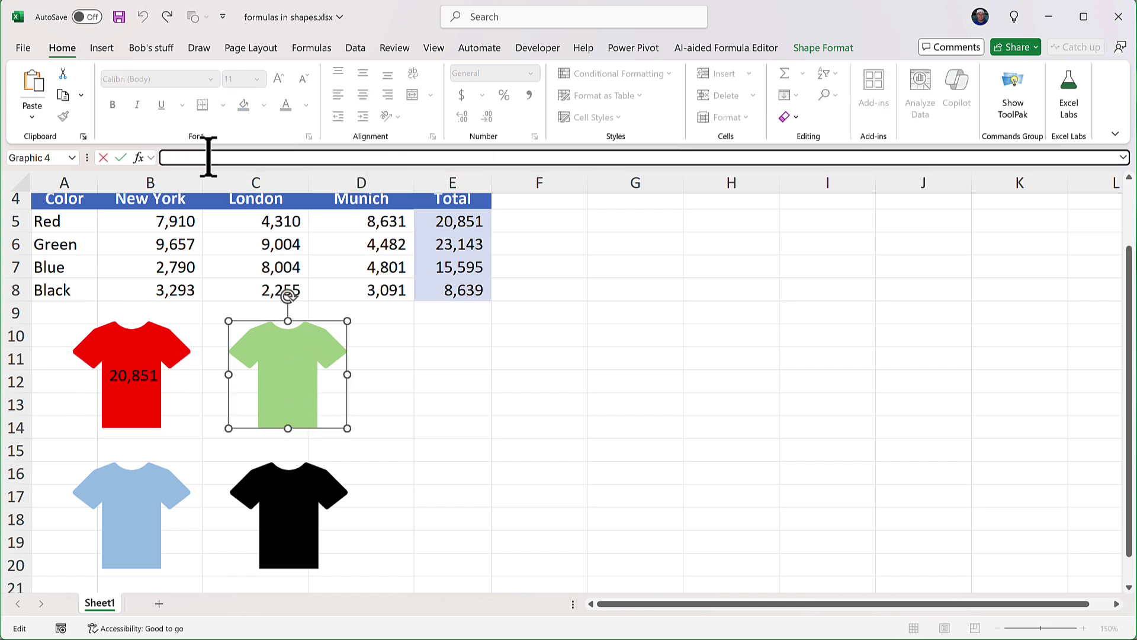
type("=")
left_click(457, 248)
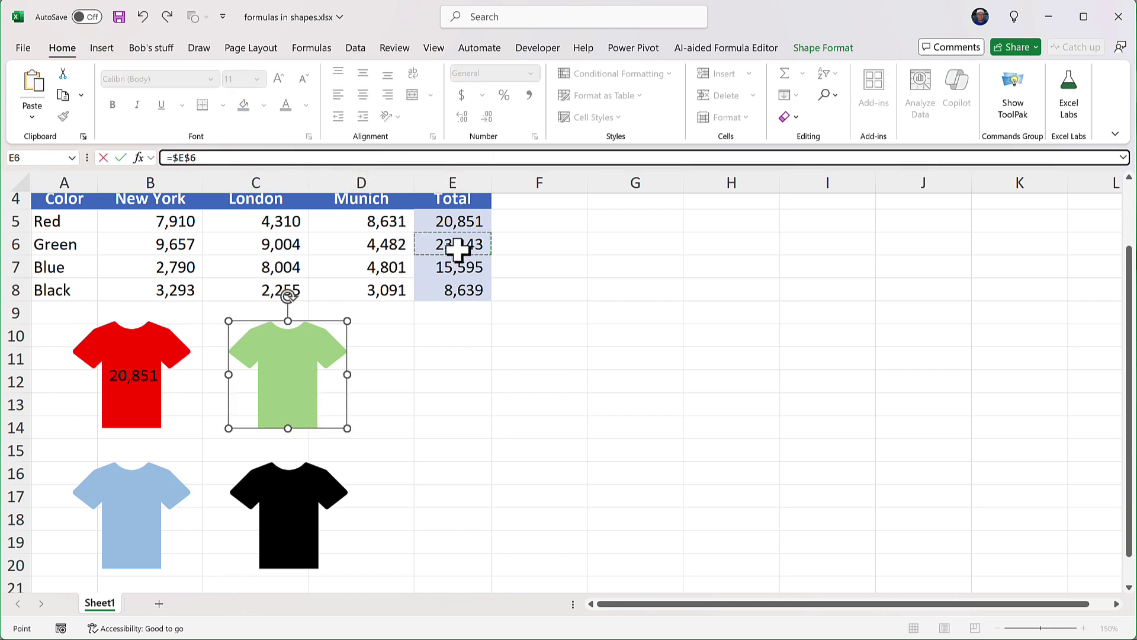
key("Return")
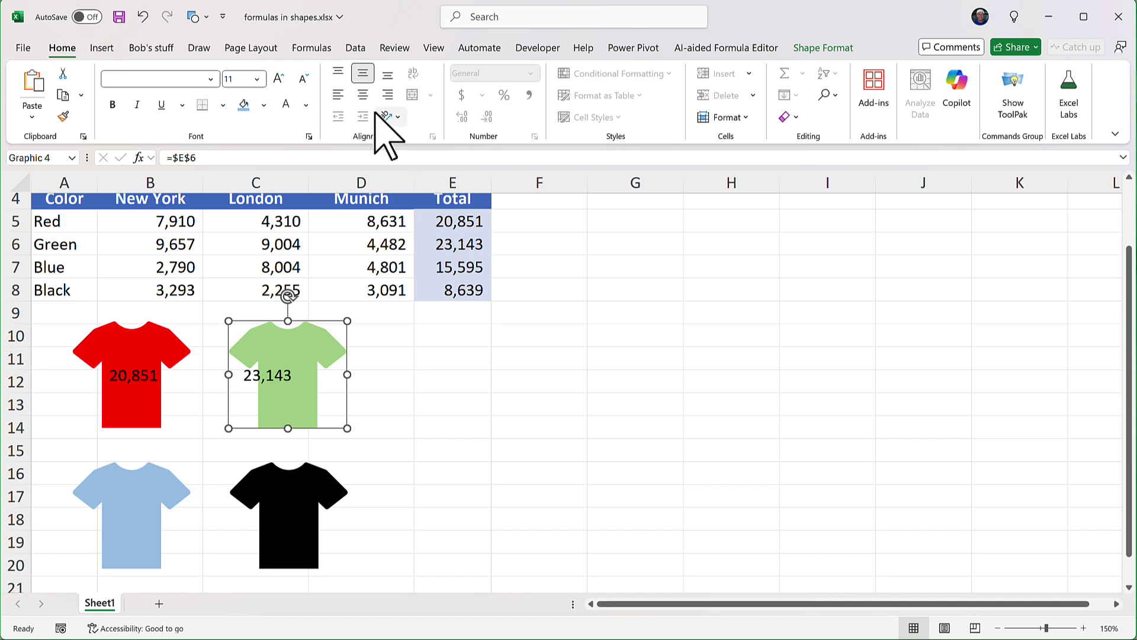
left_click(362, 95)
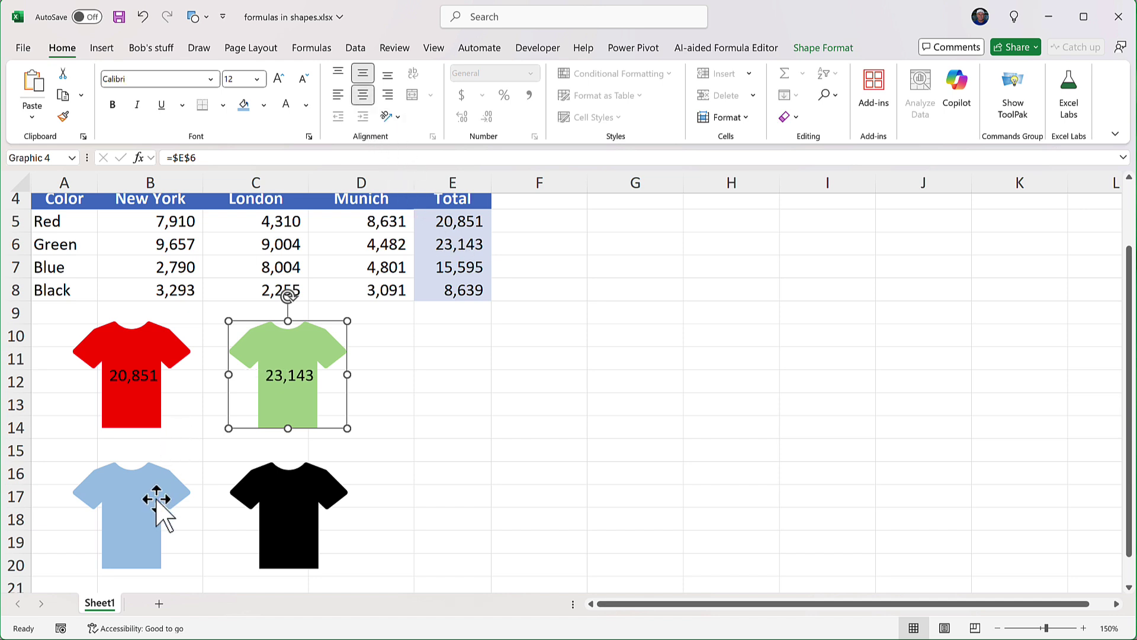
- Link the blue shirt to E7 so it shows 15,595, centred
left_click(150, 521)
type("=")
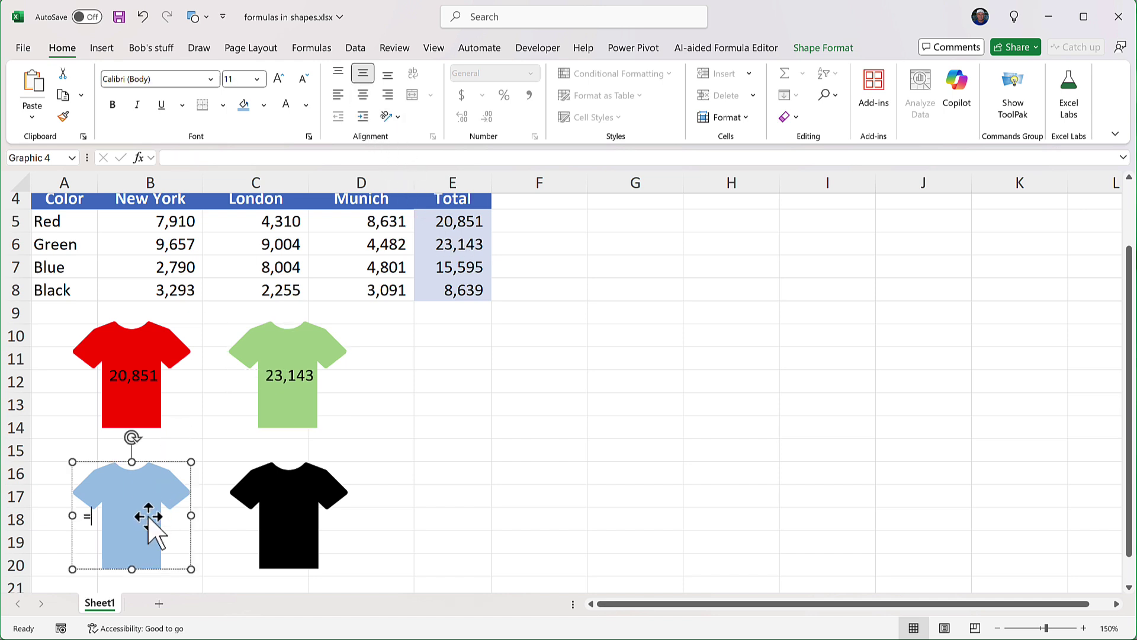
left_click(222, 157)
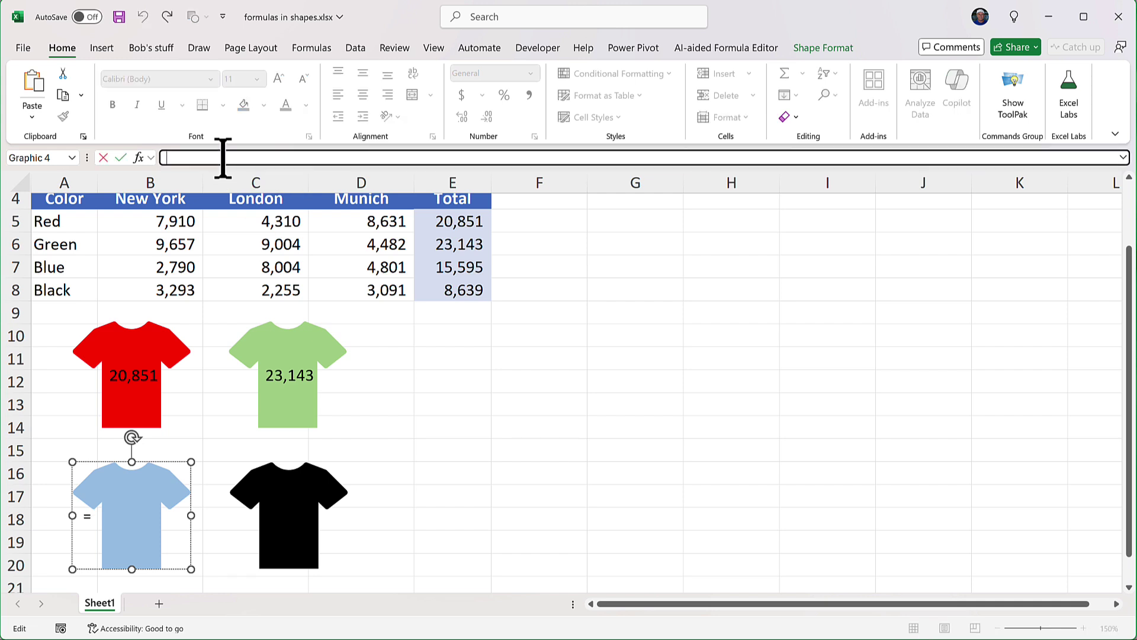
left_click(466, 270)
key("Return")
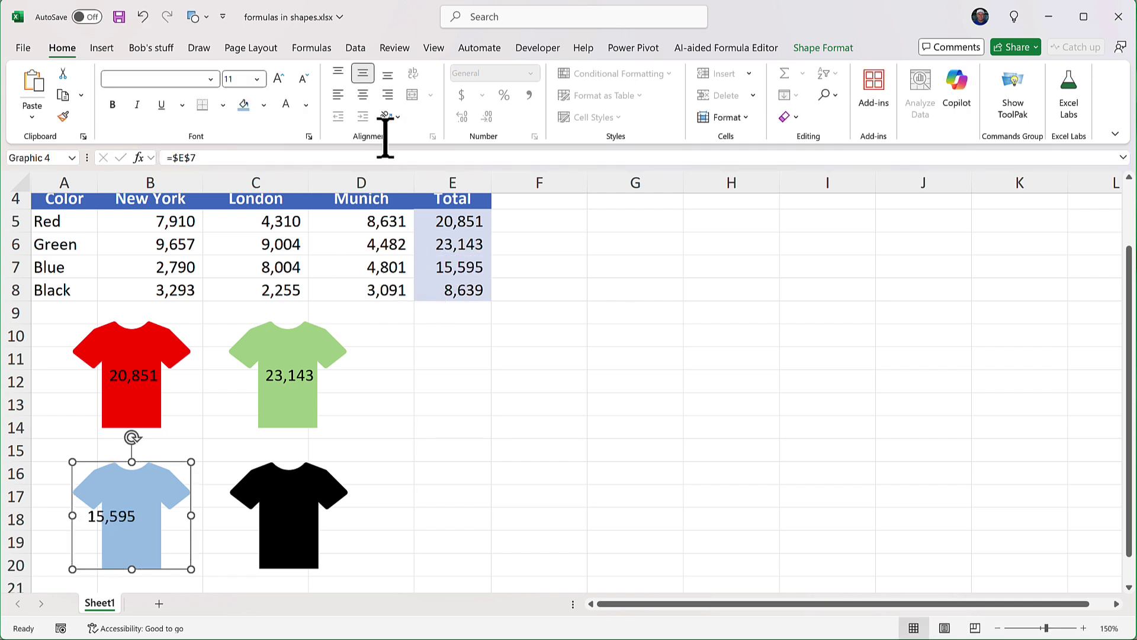
left_click(363, 95)
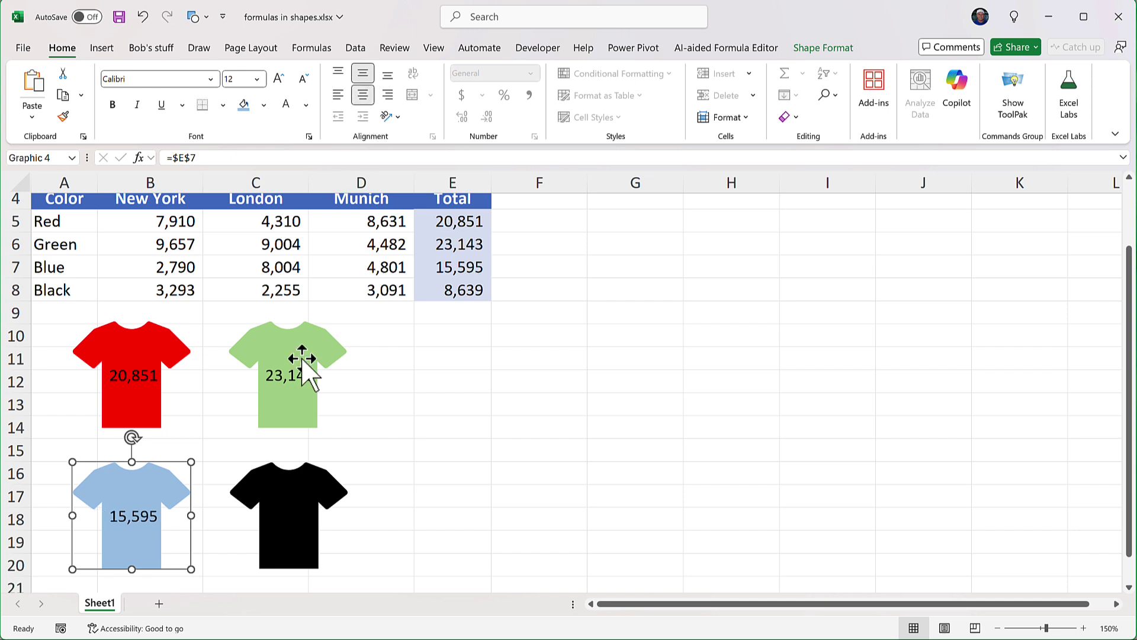
- Link the black shirt to E8 so it shows 8,639, centred
left_click(295, 521)
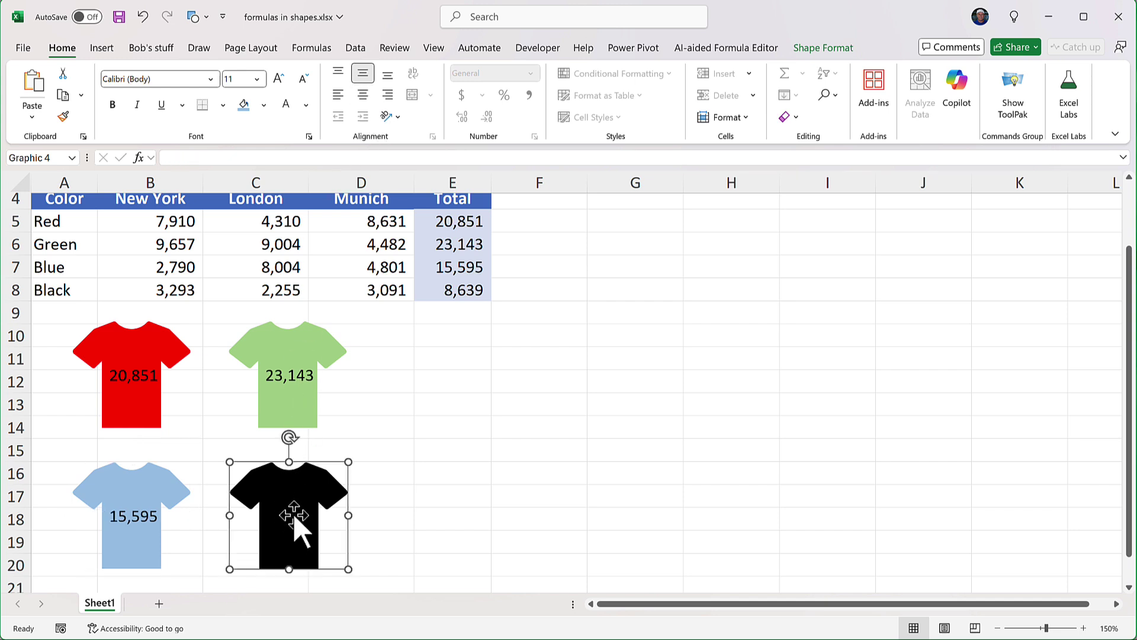
left_click(269, 158)
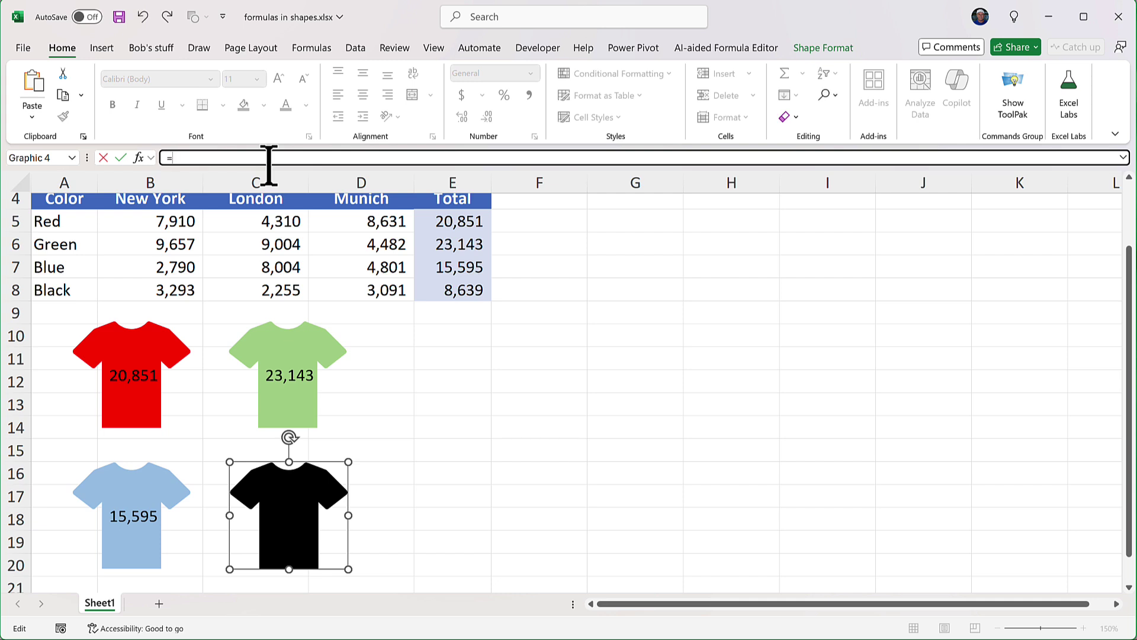
type("=")
left_click(465, 290)
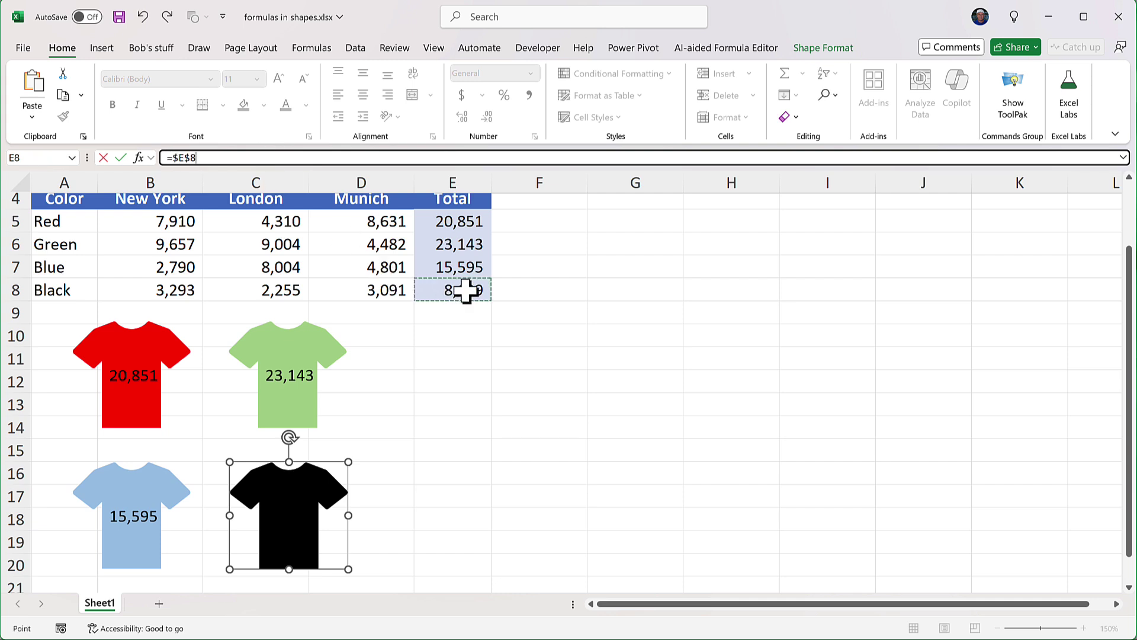
key("Return")
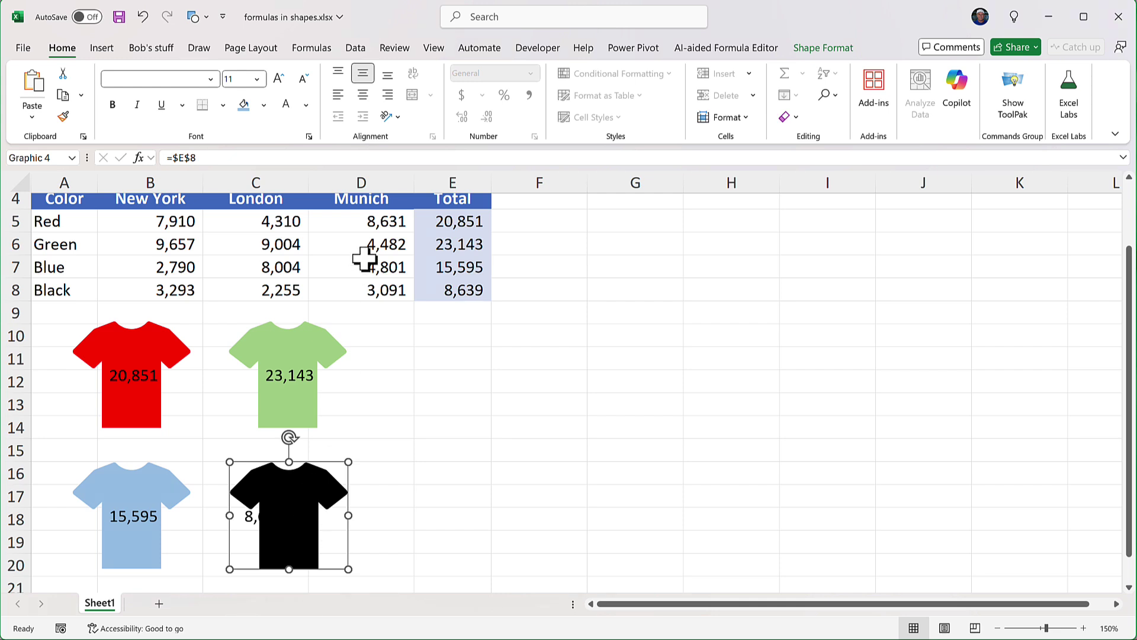
left_click(363, 94)
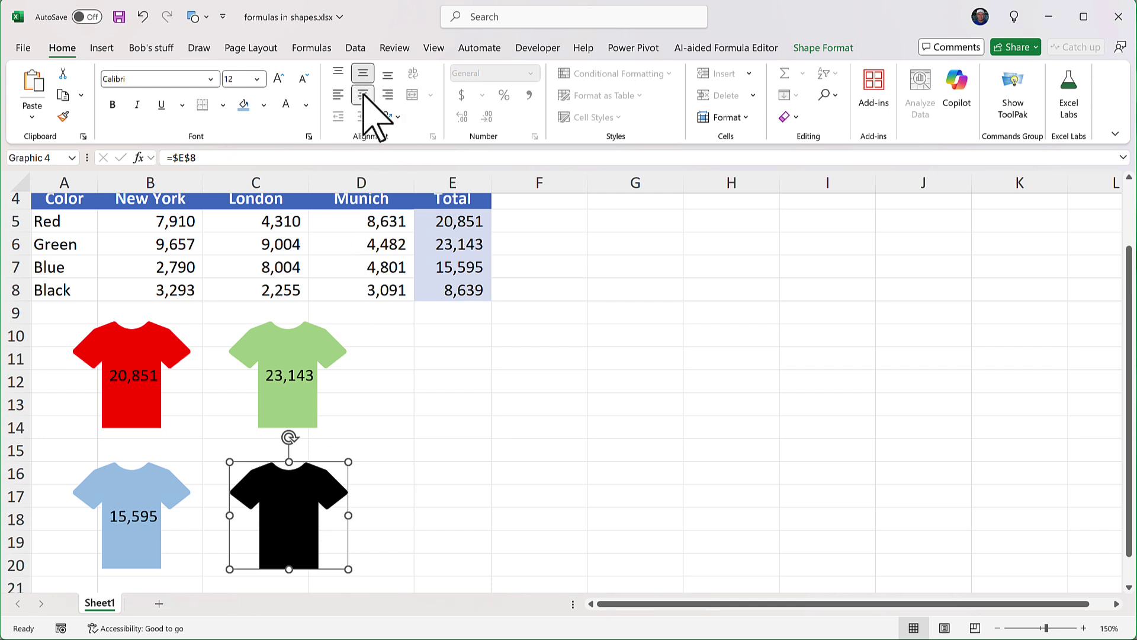
- Make the black shirt's number light grey
left_click(282, 520)
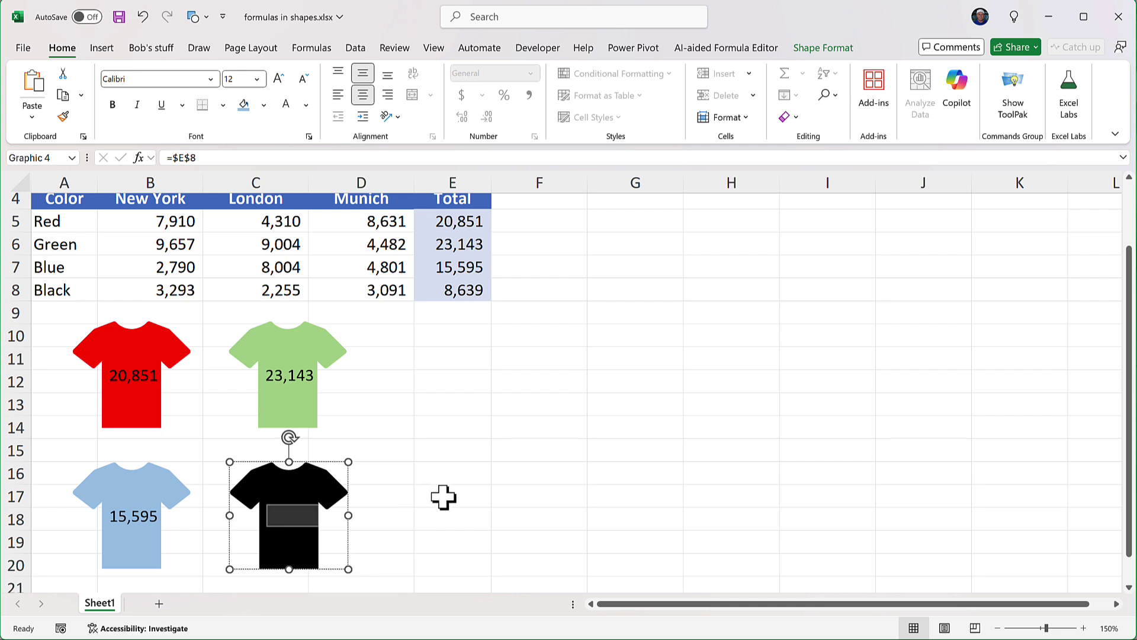
left_click(305, 105)
left_click(327, 203)
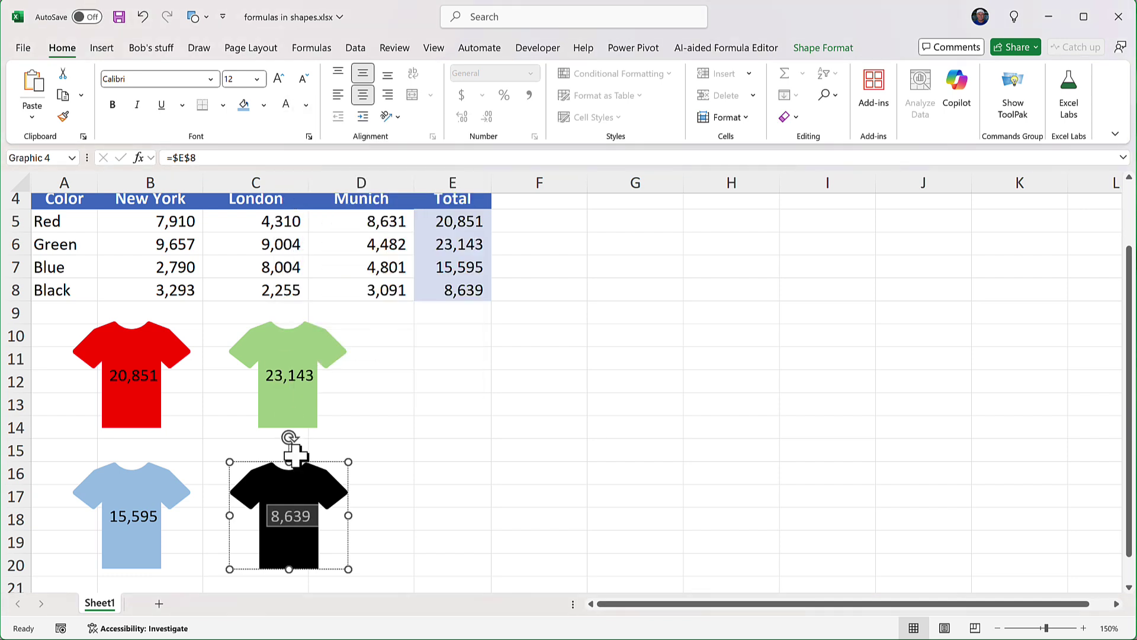
left_click(440, 485)
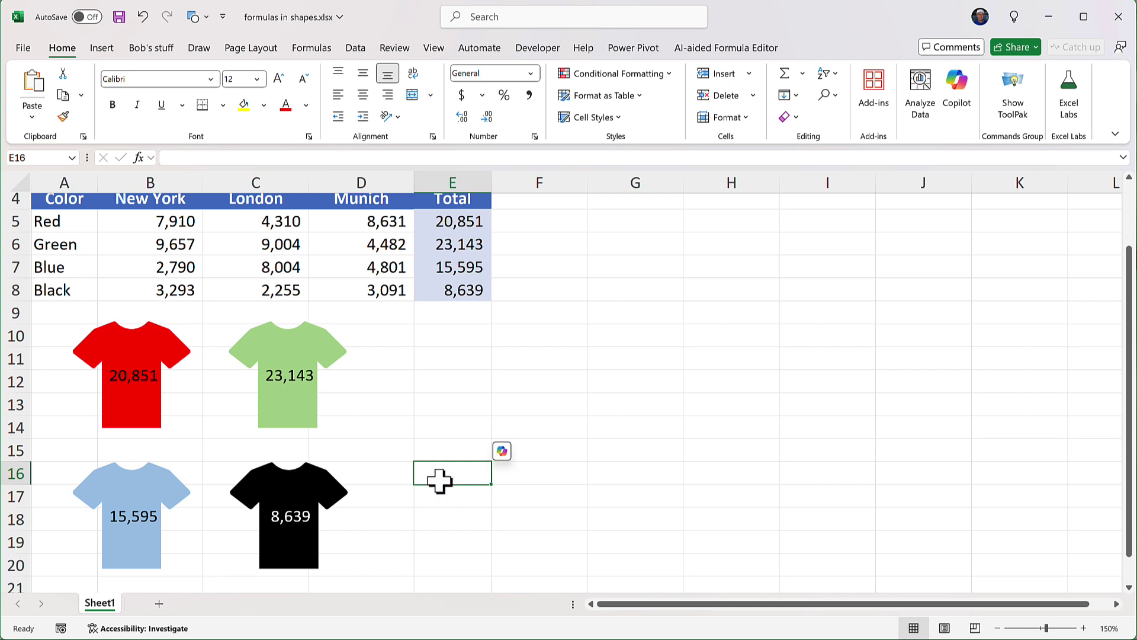
- Enter New York sales of 9,999, 6,666, 8,888 and 7,777 in B5:B8
left_click(159, 226)
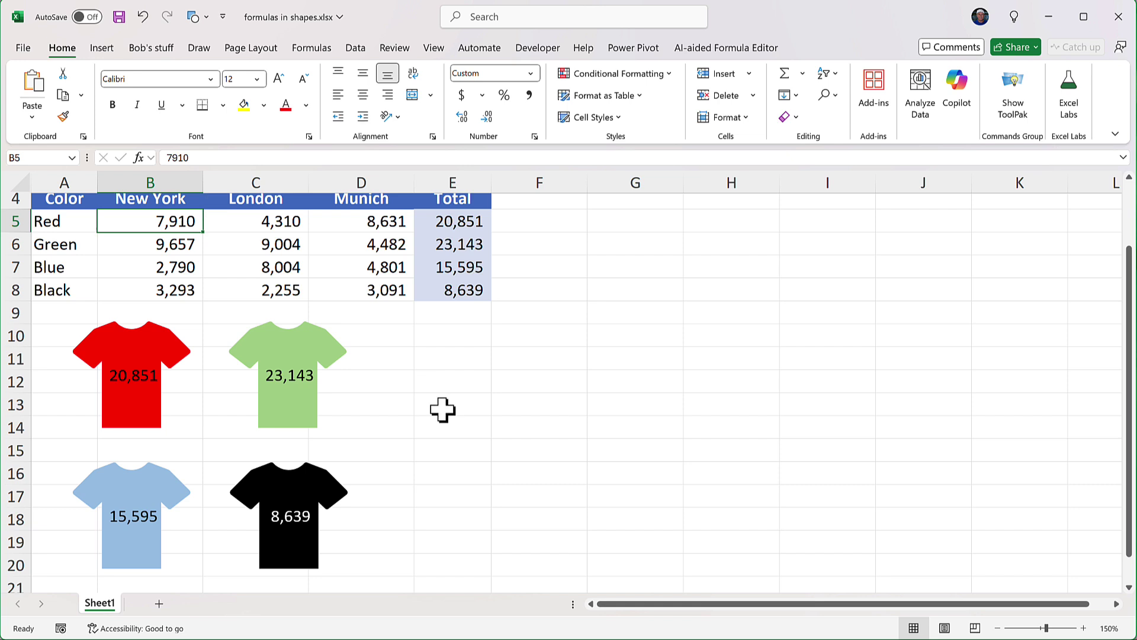
type("9999")
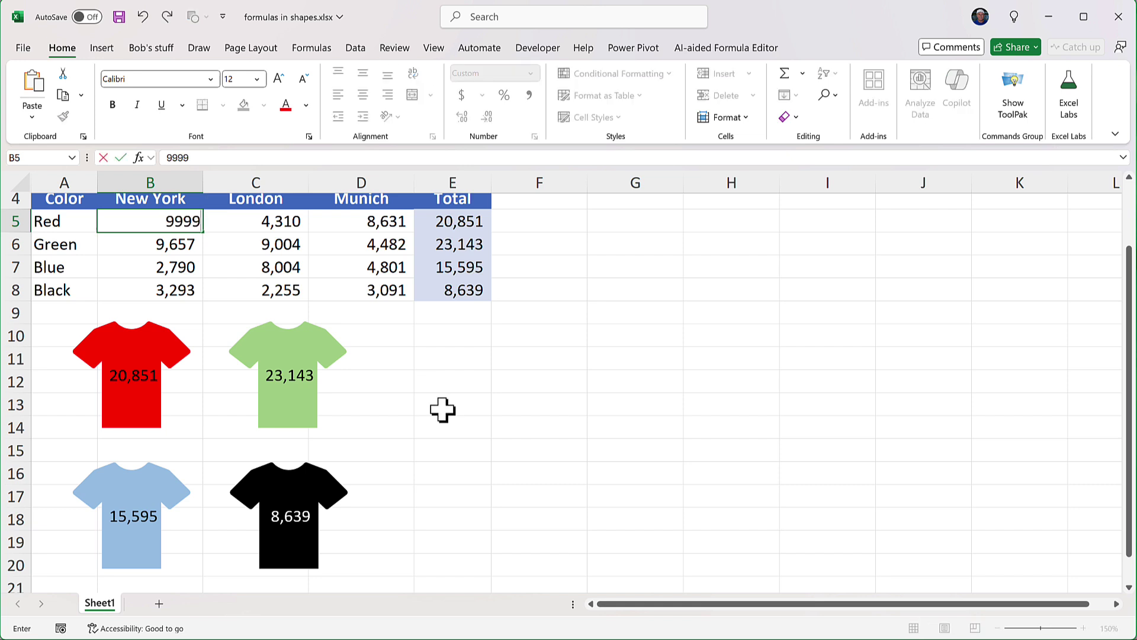
key("Return")
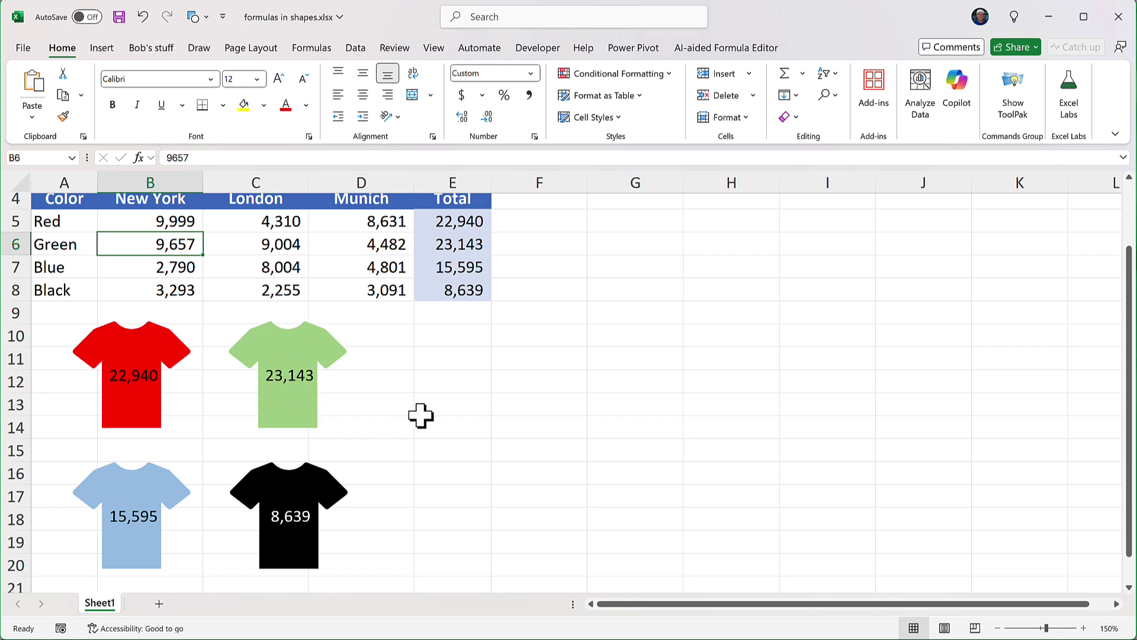
type("6666")
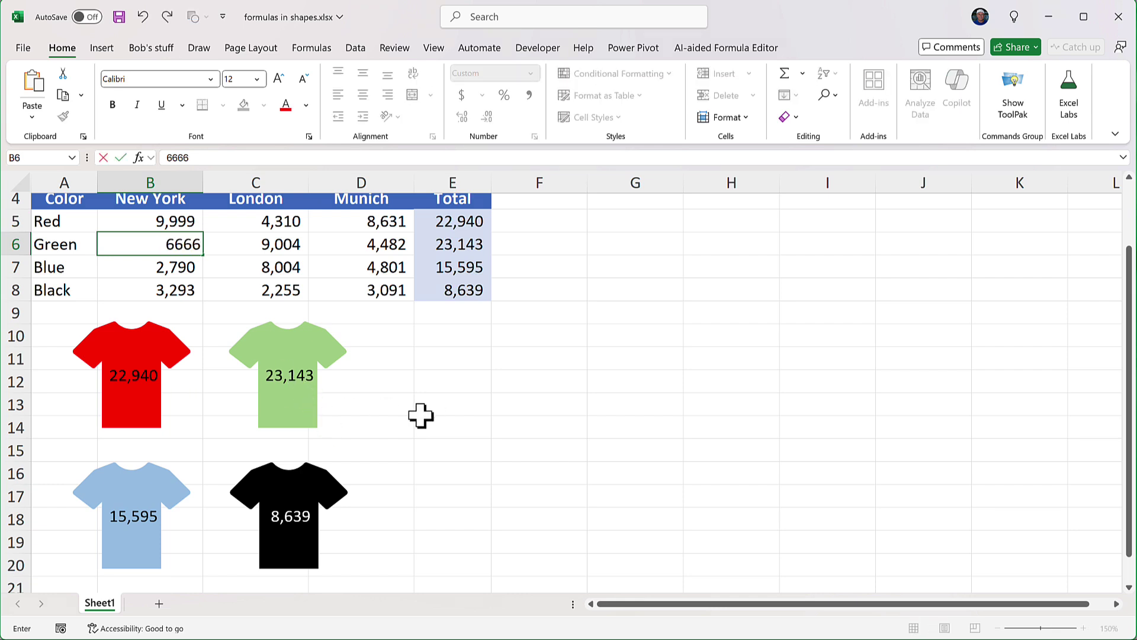
key("Return")
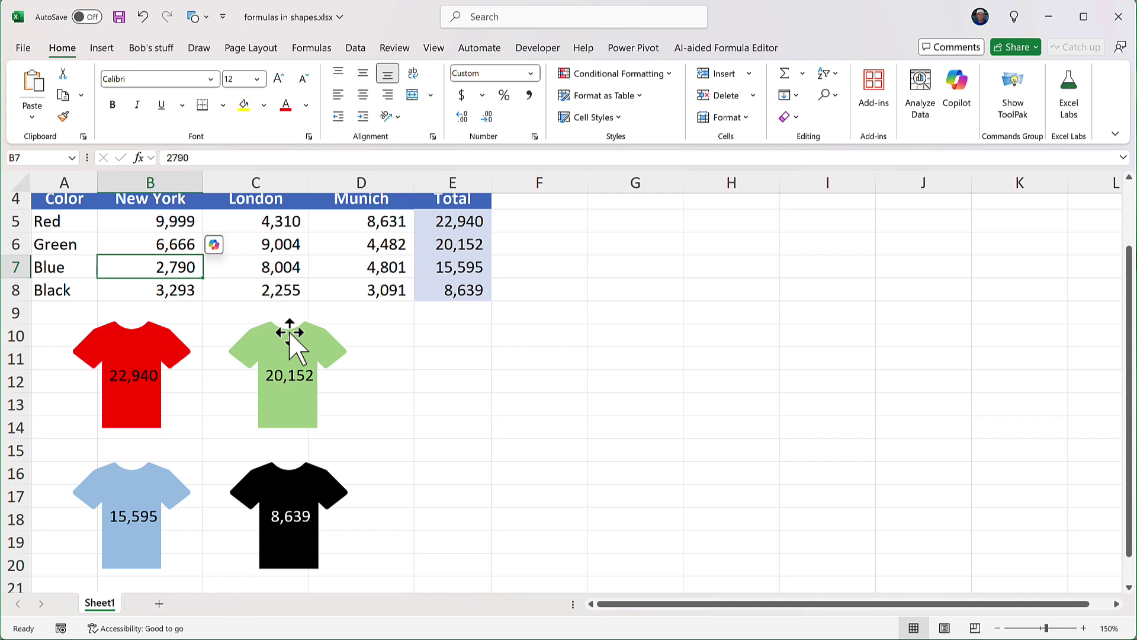
type("8888")
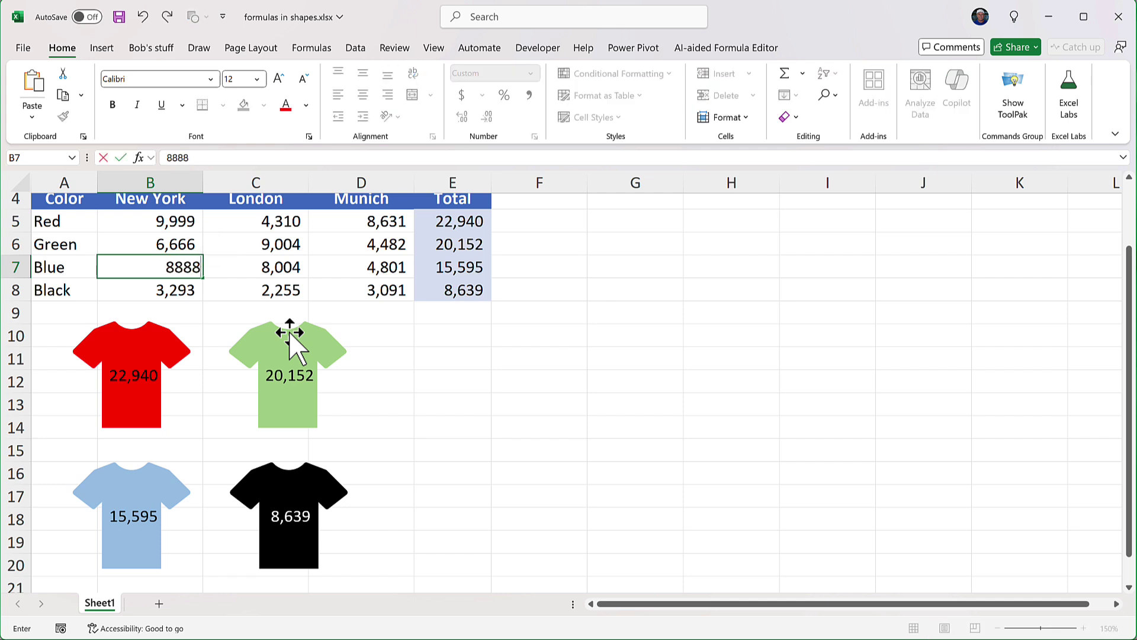
key("Return")
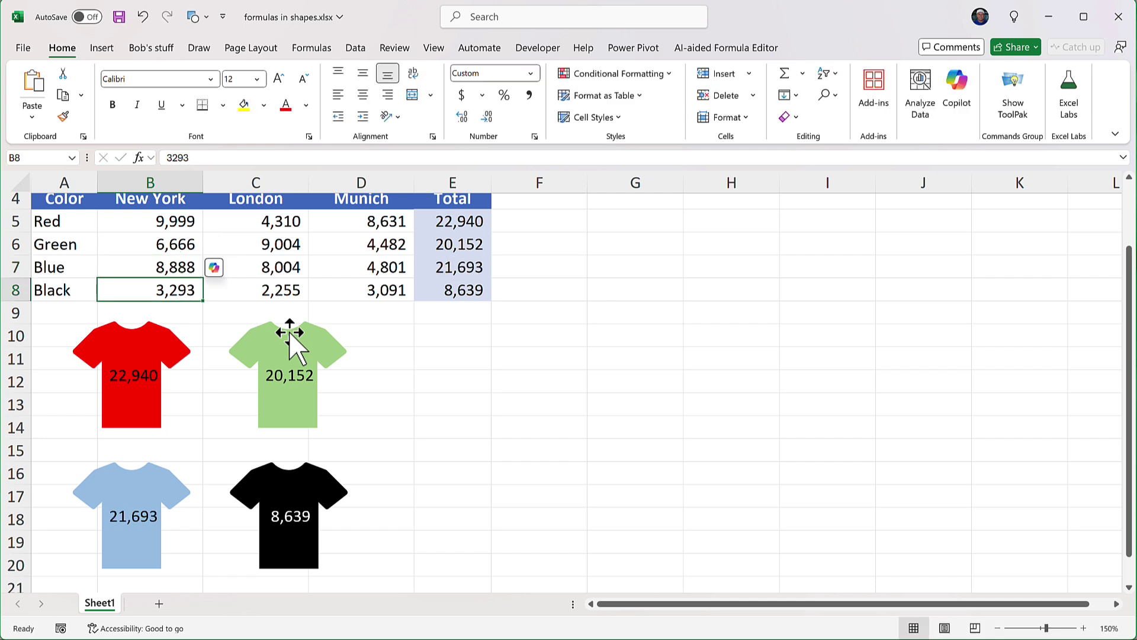
type("7777")
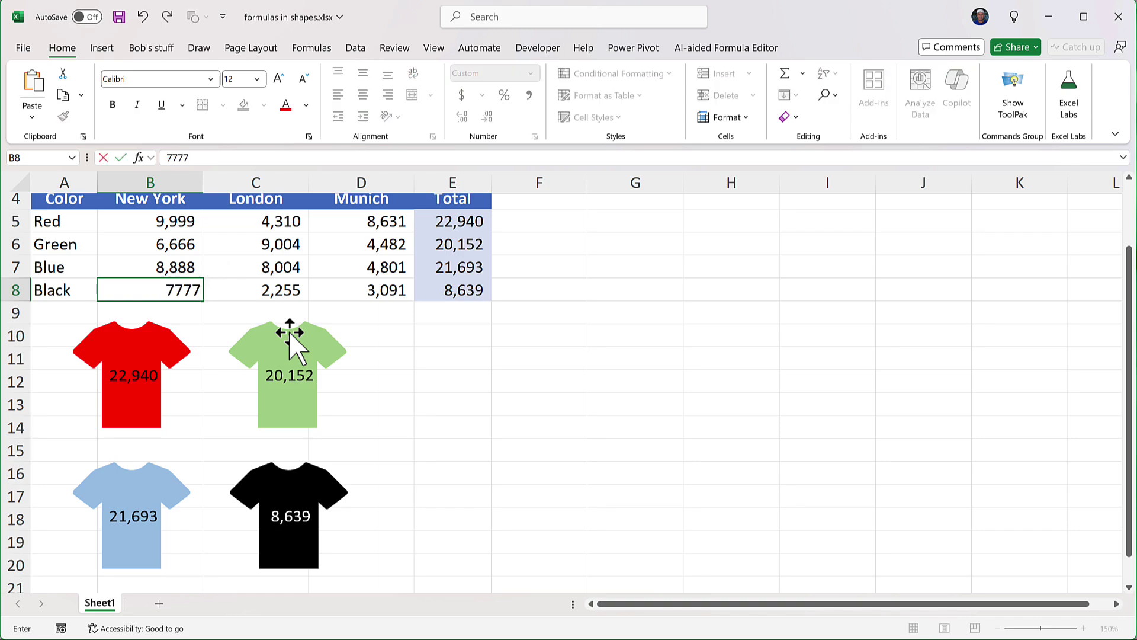
key("Return")
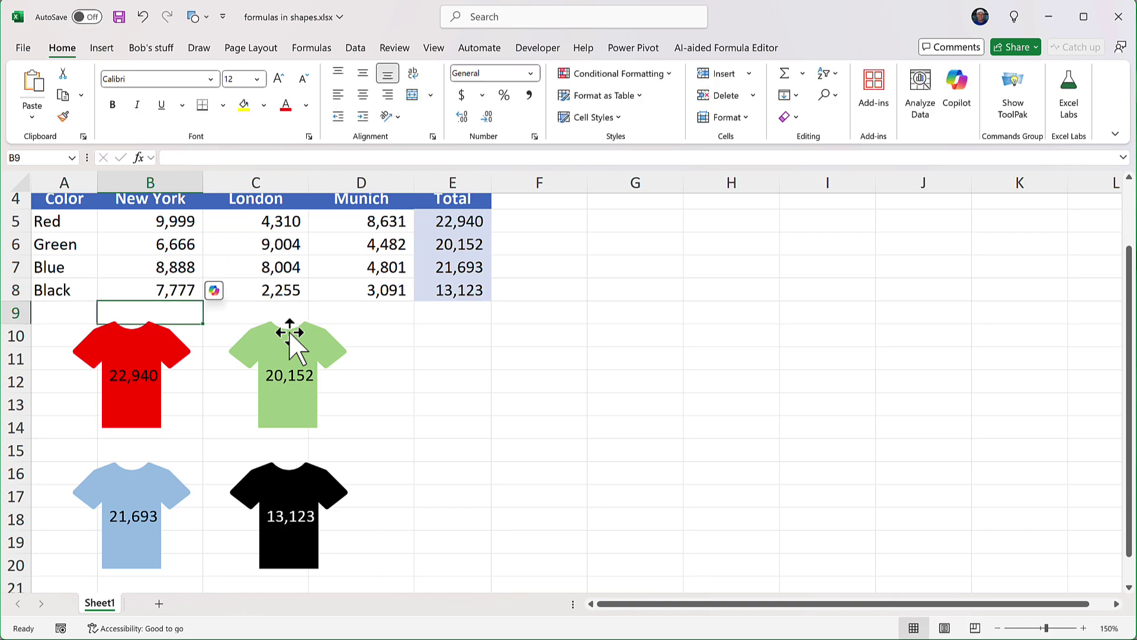